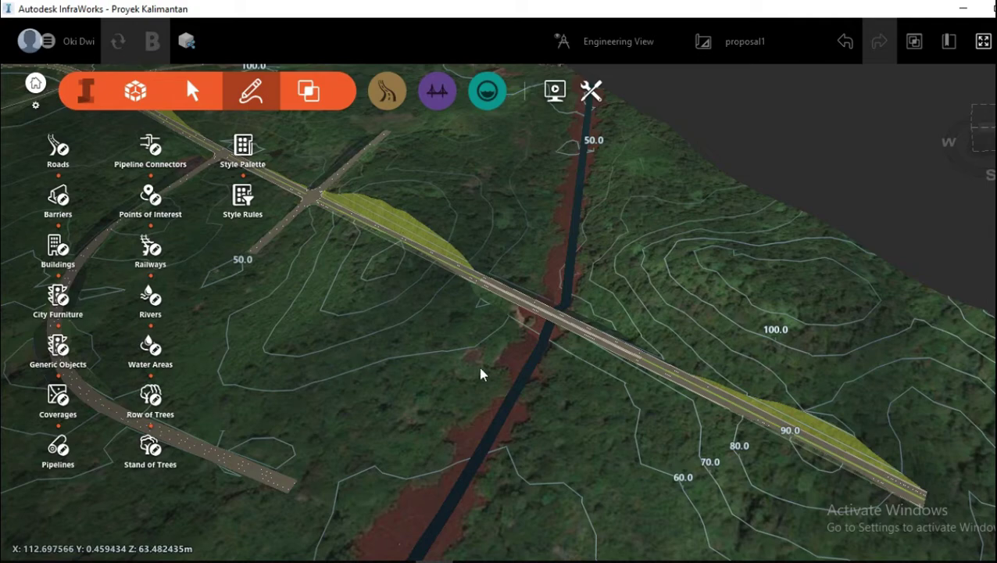
Examine the road's river crossing from several angles to judge where a bridge should span the valley.
{"action": "middle_click_drag", "start_coordinate": [564, 430], "coordinate": [532, 391]}
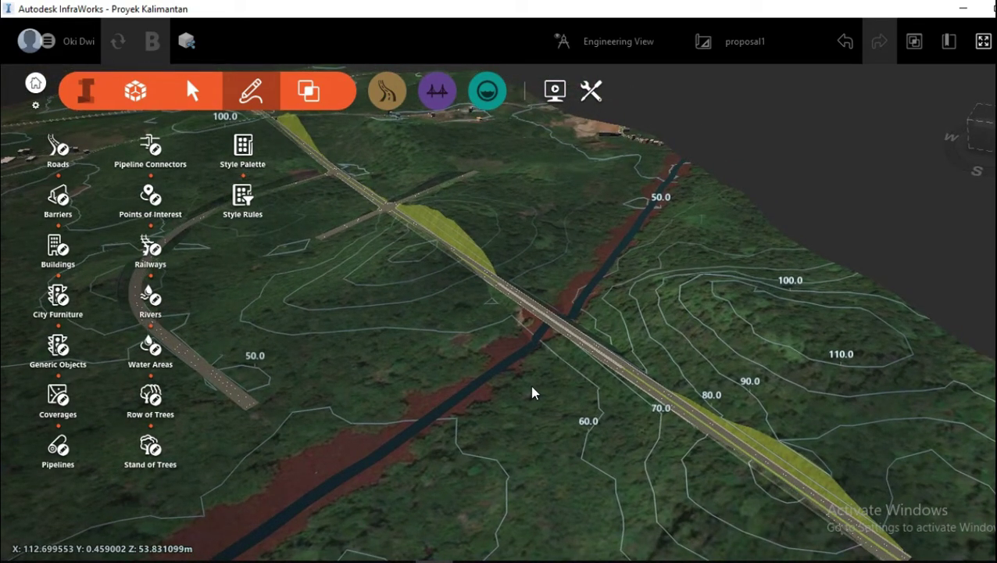
{"action": "scroll", "coordinate": [532, 388], "scroll_direction": "up", "scroll_amount": 2}
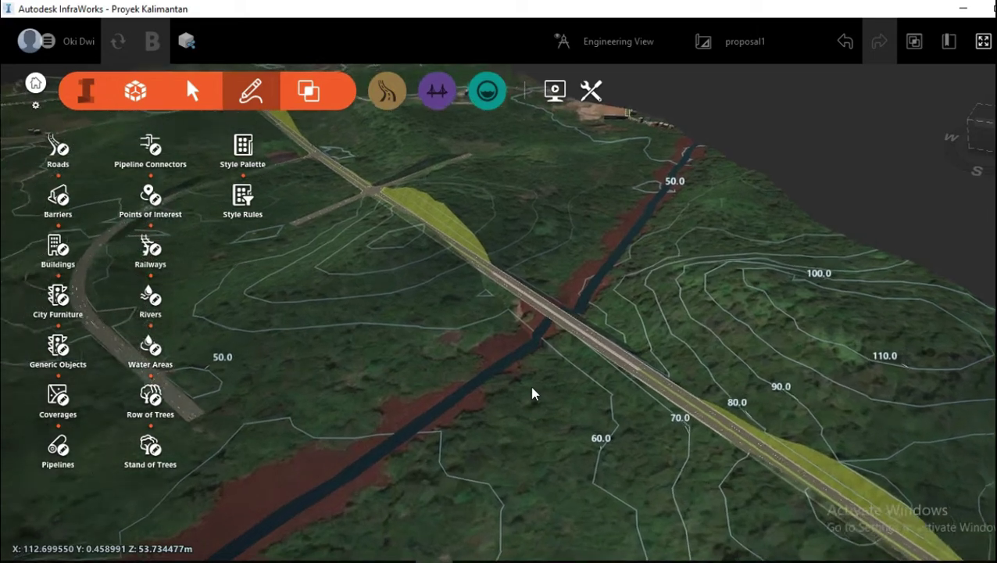
{"action": "scroll", "coordinate": [558, 411], "scroll_direction": "up", "scroll_amount": 1}
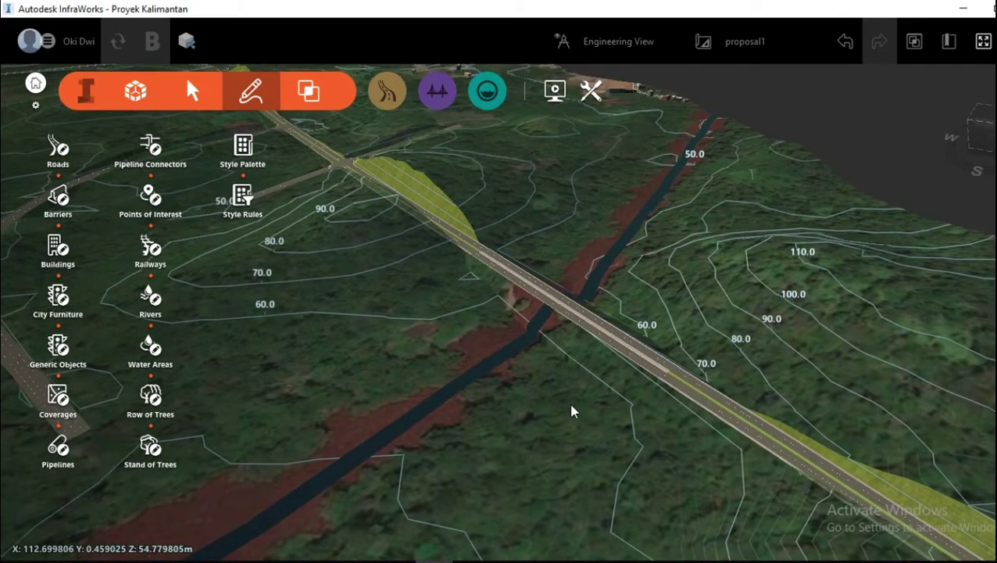
{"action": "left_click_drag", "start_coordinate": [572, 405], "coordinate": [606, 422]}
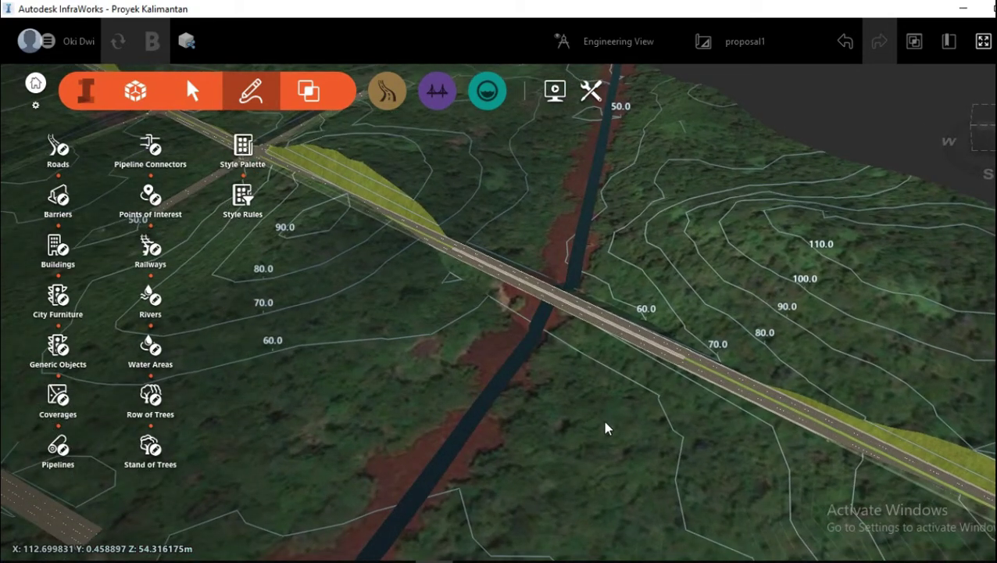
{"action": "left_click_drag", "start_coordinate": [607, 425], "coordinate": [478, 334]}
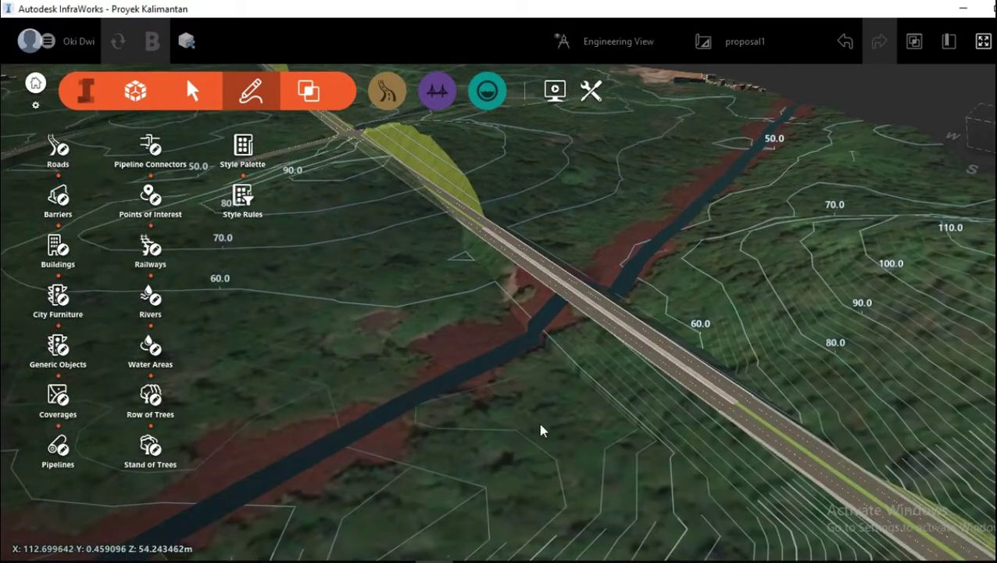
{"action": "left_click_drag", "start_coordinate": [541, 427], "coordinate": [600, 448]}
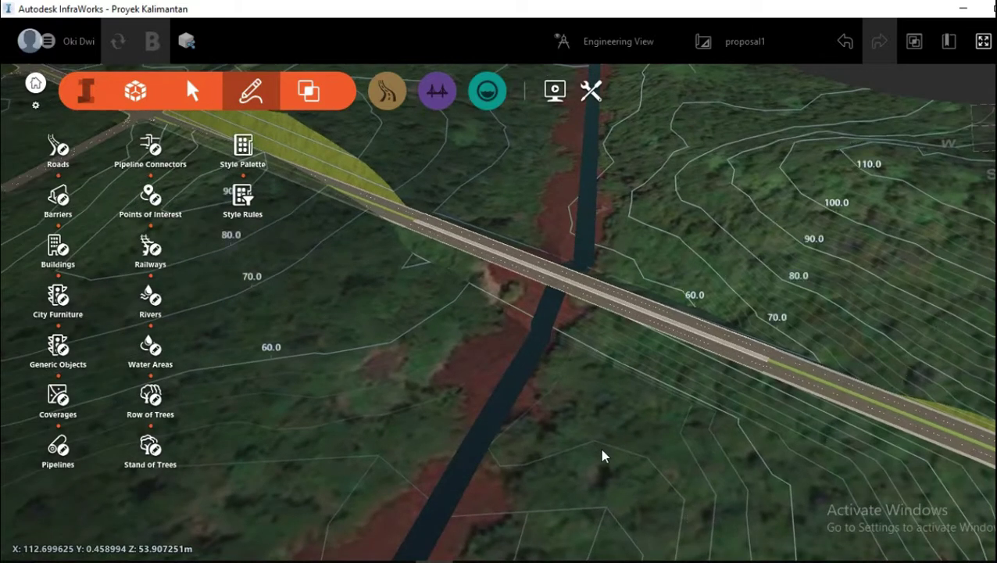
{"action": "left_click_drag", "start_coordinate": [600, 451], "coordinate": [528, 449]}
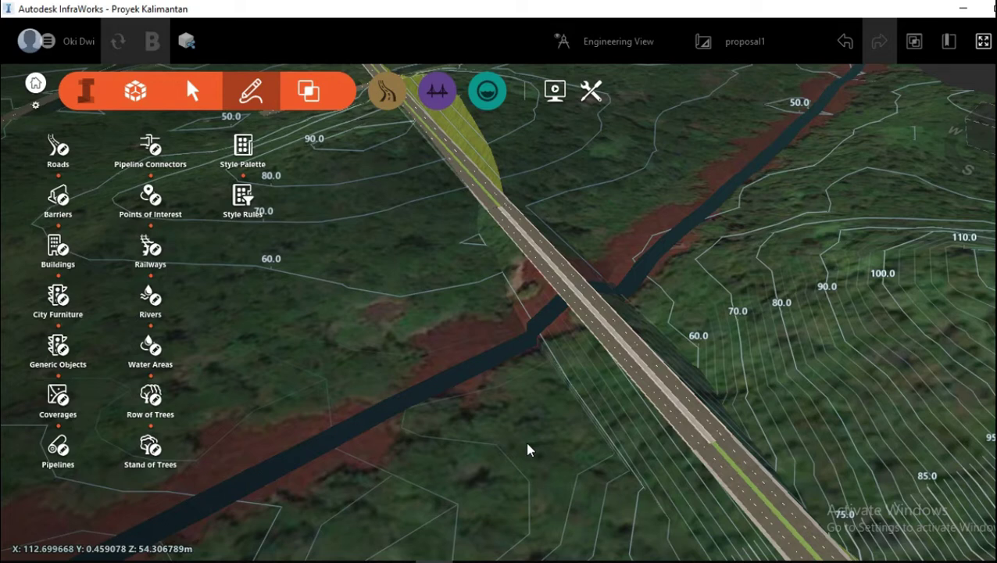
{"action": "middle_click_drag", "start_coordinate": [527, 449], "coordinate": [557, 434]}
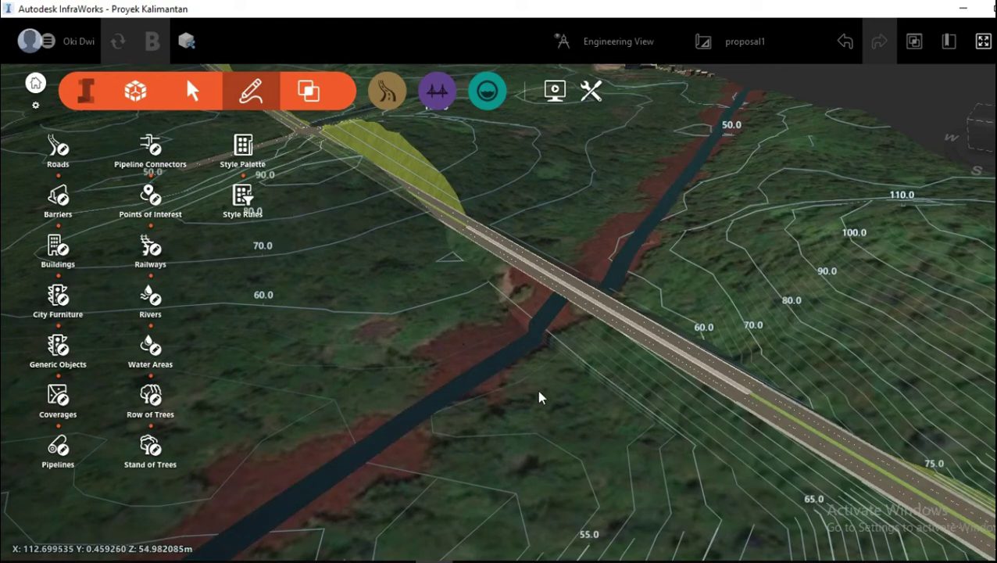
{"action": "middle_click_drag", "start_coordinate": [547, 400], "coordinate": [613, 381]}
Add a bridge structure to the Jalan Nunukan road across the river, about 239.5 m long, from station 508.074 to 0+268.586.
{"action": "left_click", "coordinate": [613, 385]}
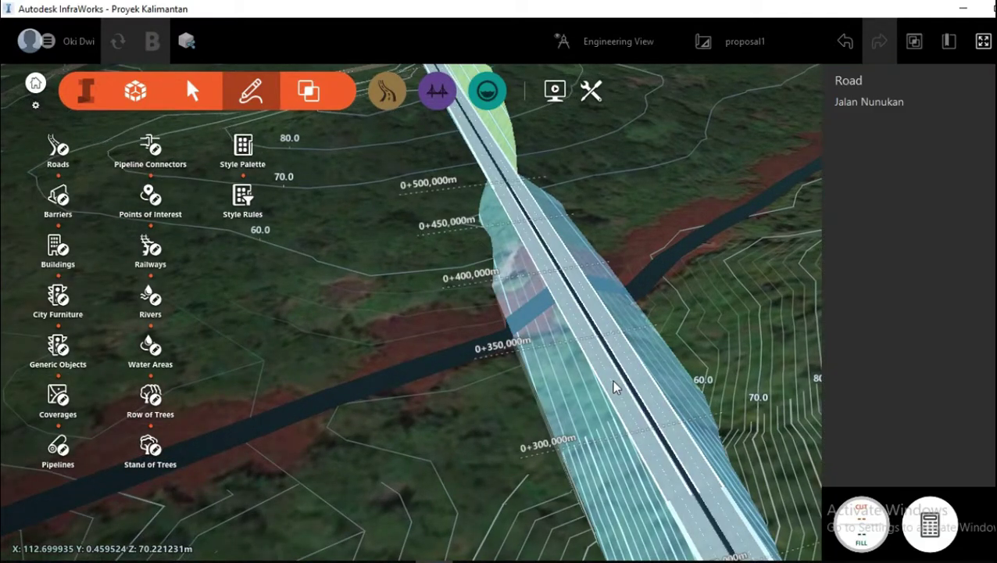
{"action": "right_click", "coordinate": [613, 382]}
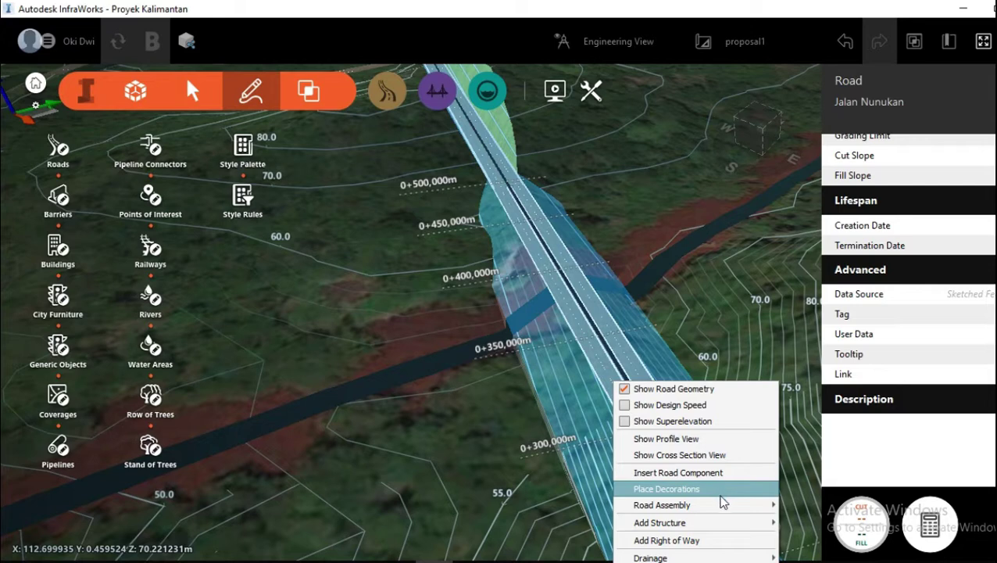
{"action": "mouse_move", "coordinate": [732, 528]}
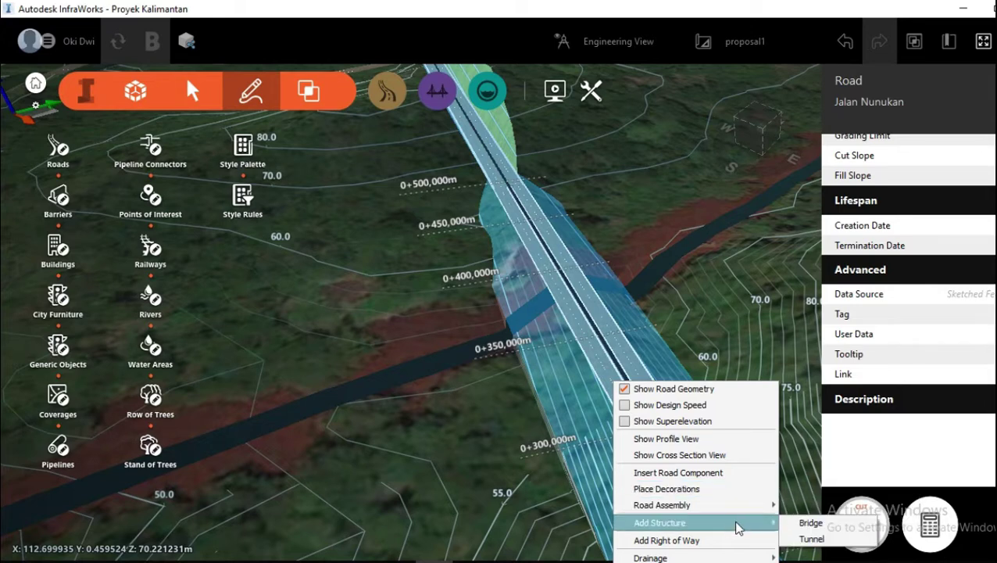
{"action": "left_click", "coordinate": [795, 523]}
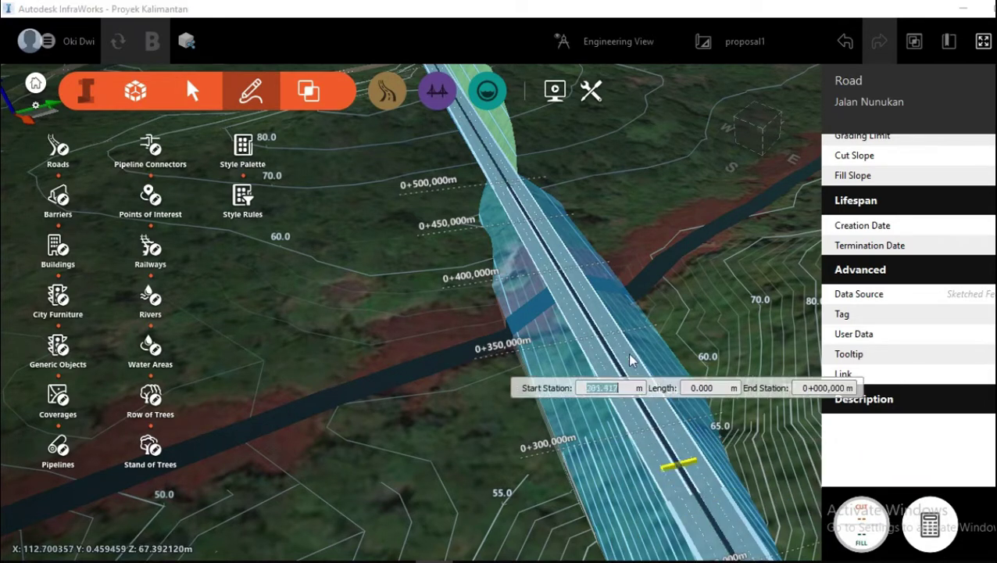
{"action": "left_click", "coordinate": [631, 224]}
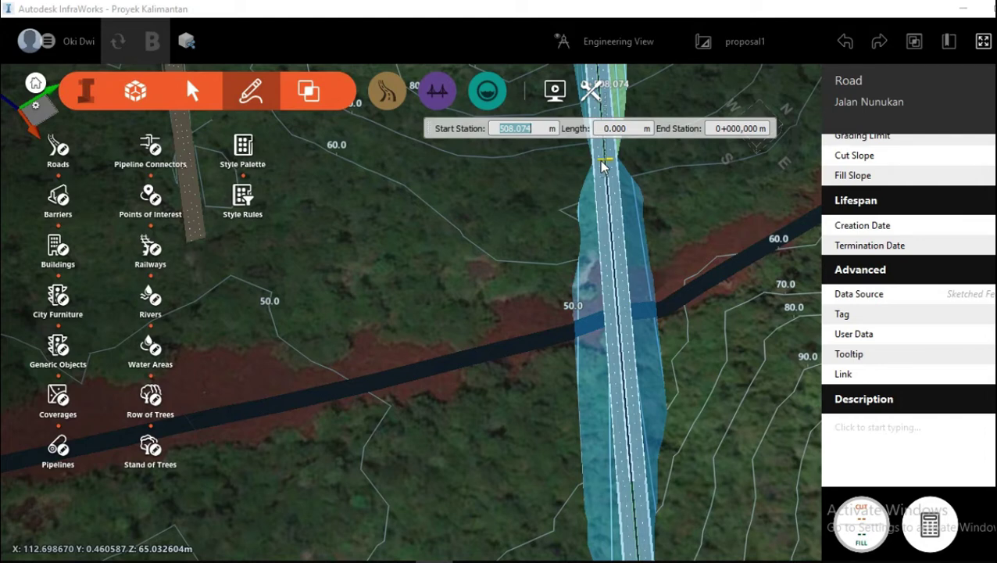
{"action": "left_click", "coordinate": [601, 164]}
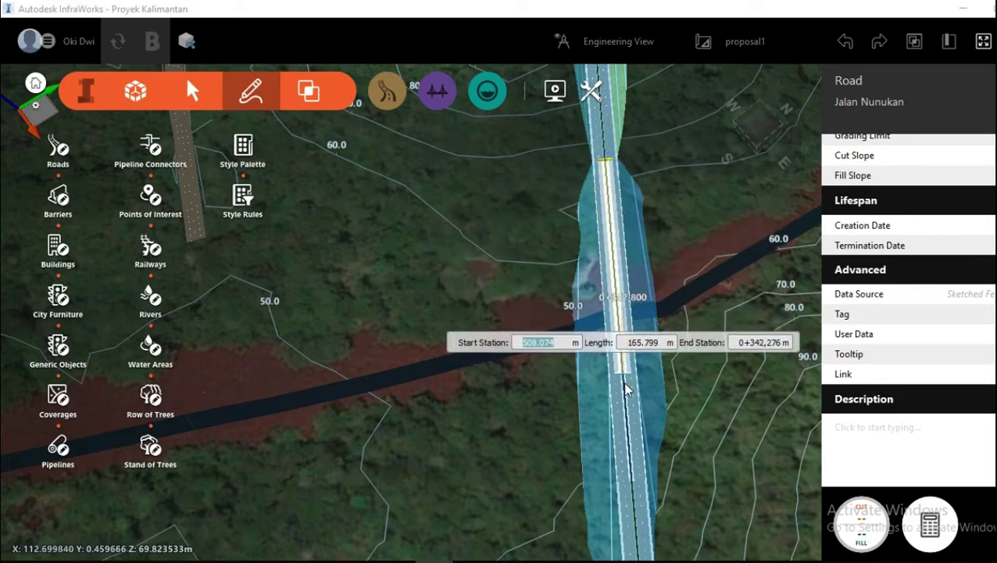
{"action": "scroll", "coordinate": [632, 478], "scroll_direction": "down", "scroll_amount": 1}
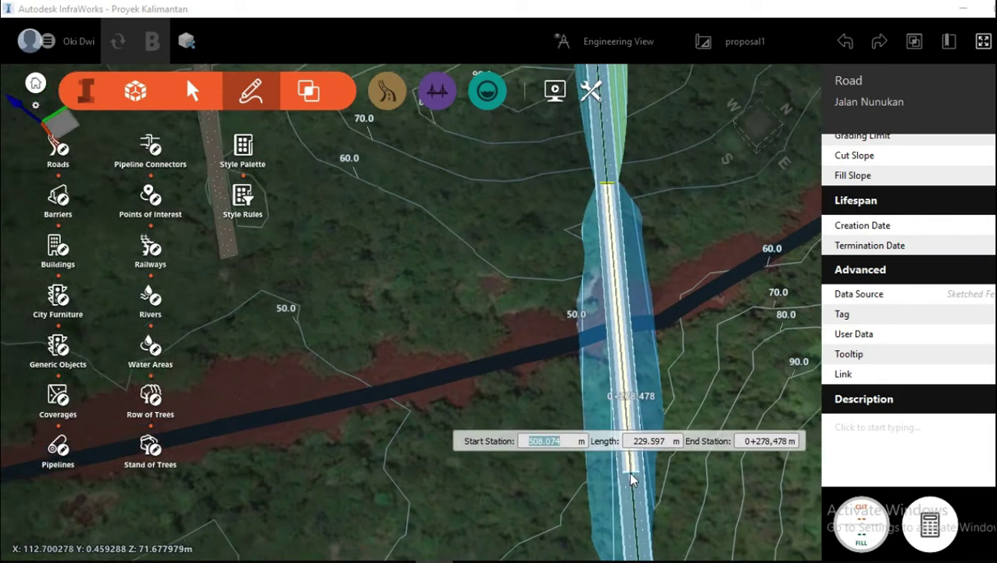
{"action": "scroll", "coordinate": [632, 478], "scroll_direction": "down", "scroll_amount": 2}
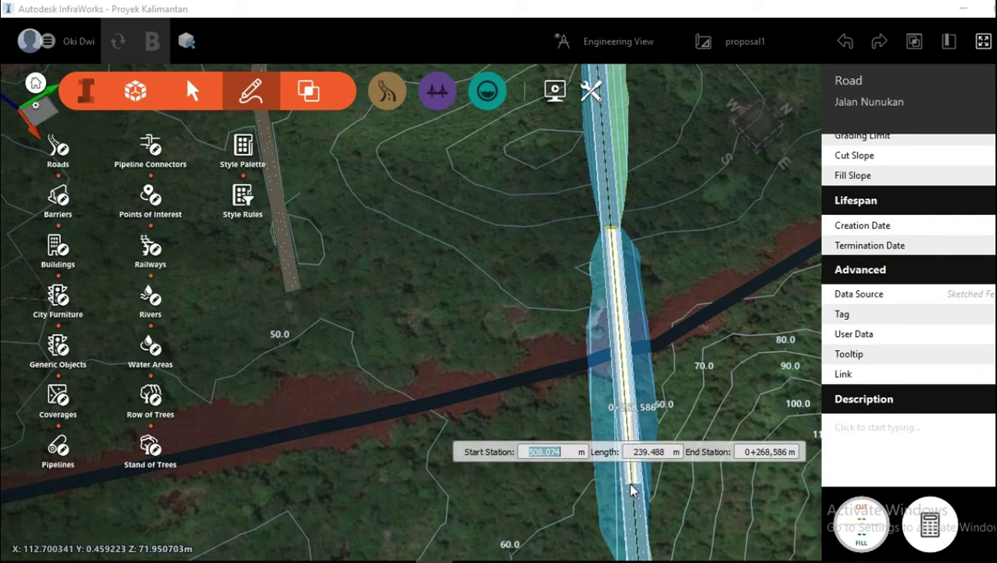
{"action": "left_click", "coordinate": [629, 483]}
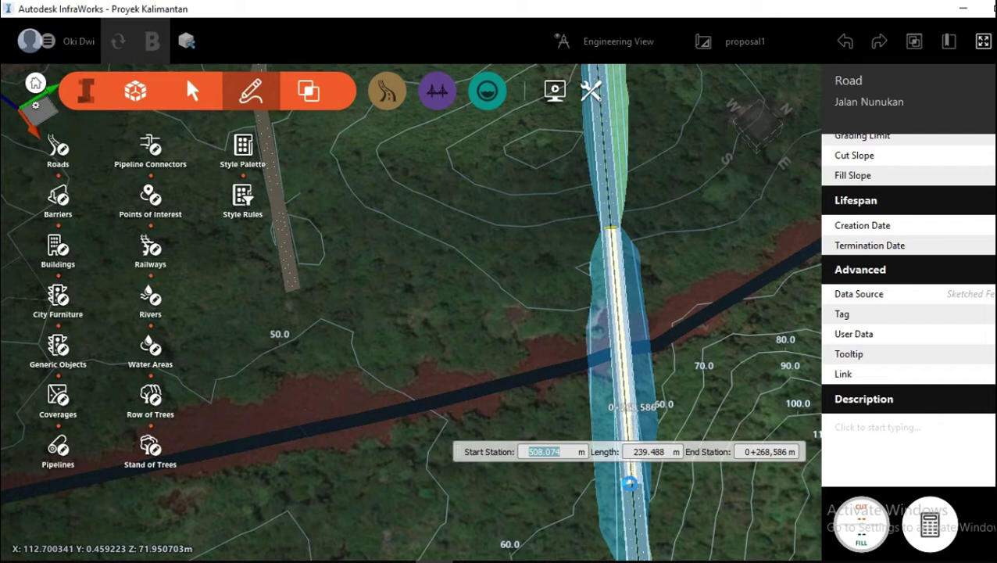
{"action": "left_click", "coordinate": [629, 483]}
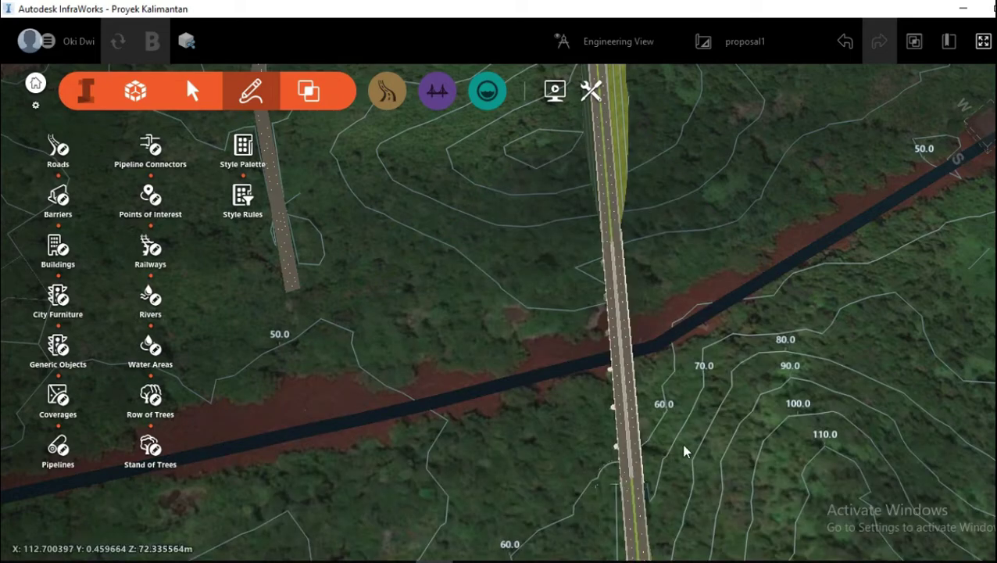
Examine the new bridge's deck, girders, piers and pile foundations up close, from the side and from below.
{"action": "middle_click_drag", "start_coordinate": [685, 452], "coordinate": [643, 332]}
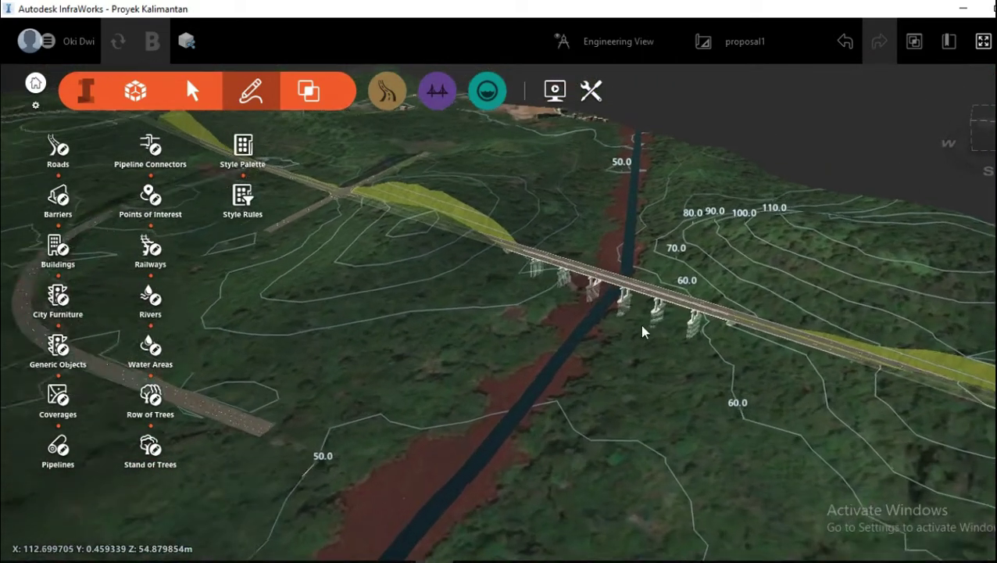
{"action": "scroll", "coordinate": [617, 305], "scroll_direction": "up", "scroll_amount": 5}
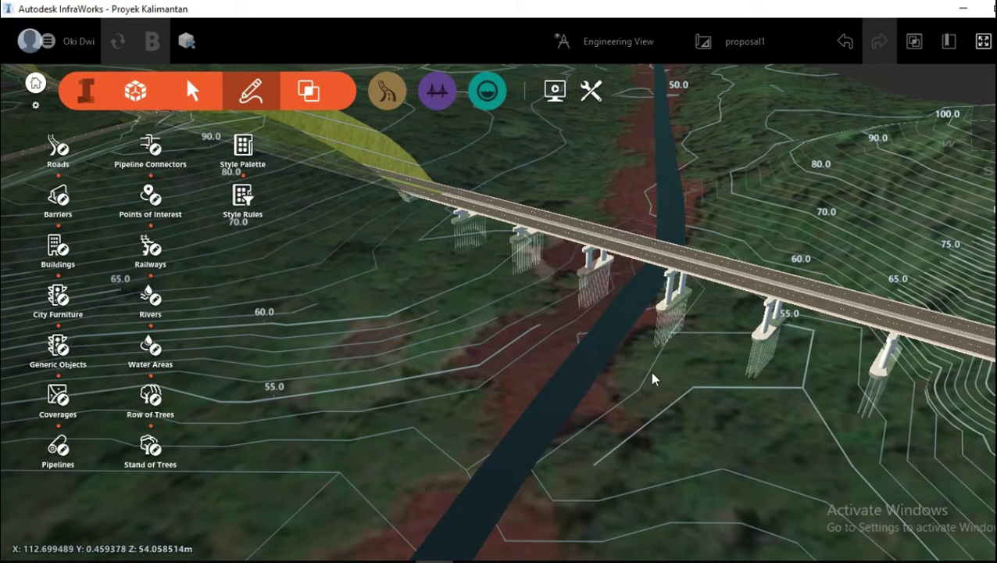
{"action": "middle_click_drag", "start_coordinate": [651, 374], "coordinate": [699, 353]}
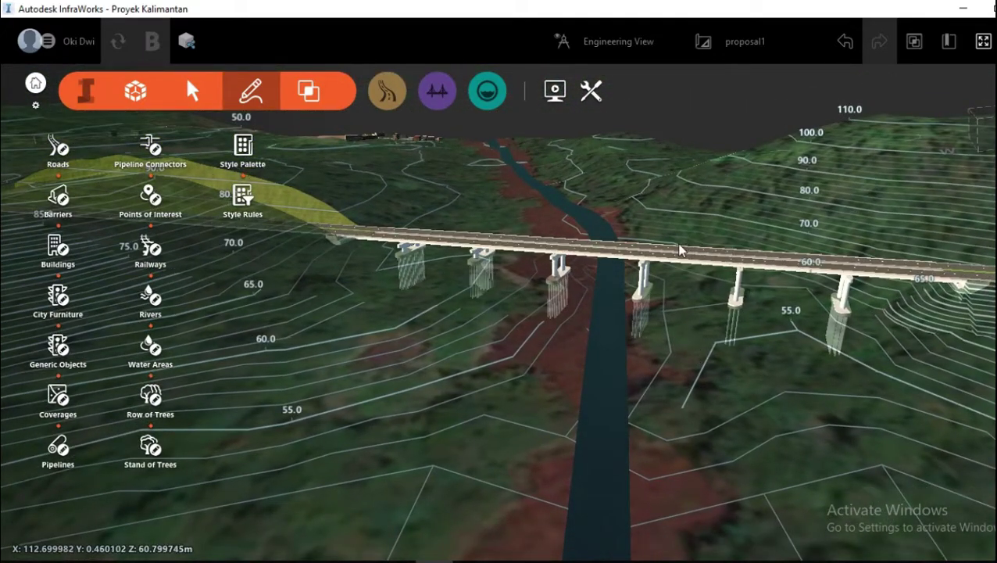
{"action": "scroll", "coordinate": [689, 320], "scroll_direction": "up", "scroll_amount": 5}
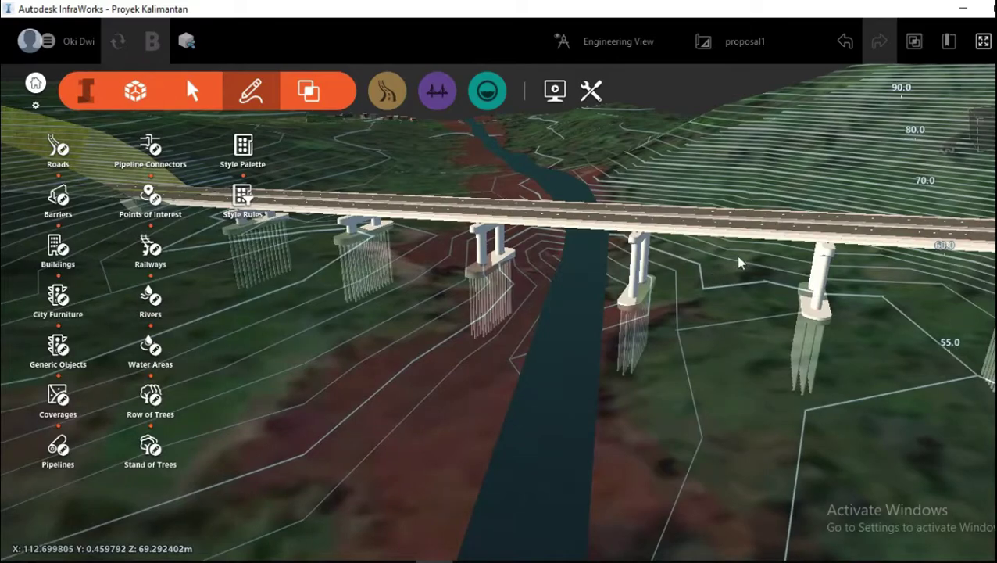
{"action": "scroll", "coordinate": [742, 234], "scroll_direction": "up", "scroll_amount": 6}
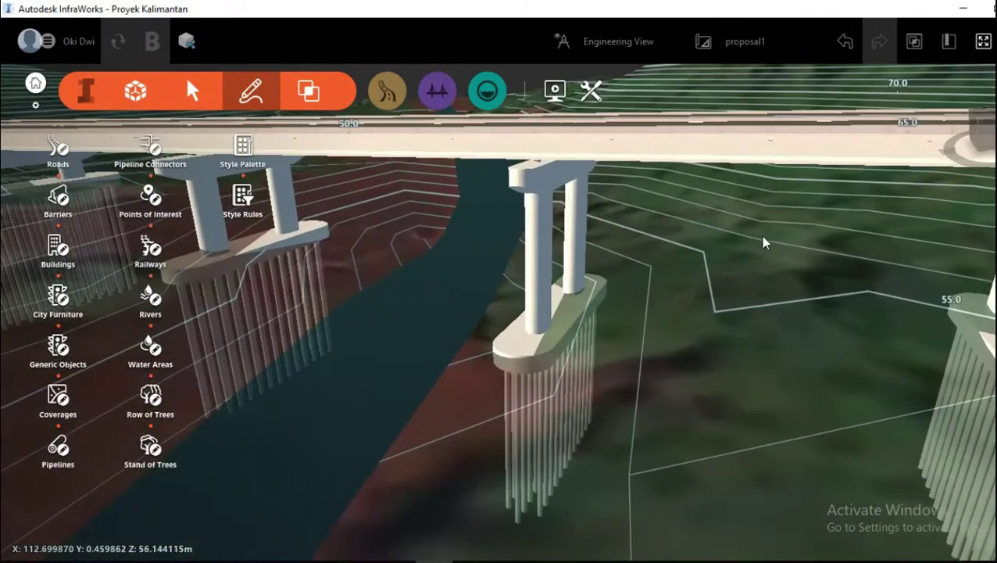
{"action": "middle_click_drag", "start_coordinate": [761, 235], "coordinate": [731, 138]}
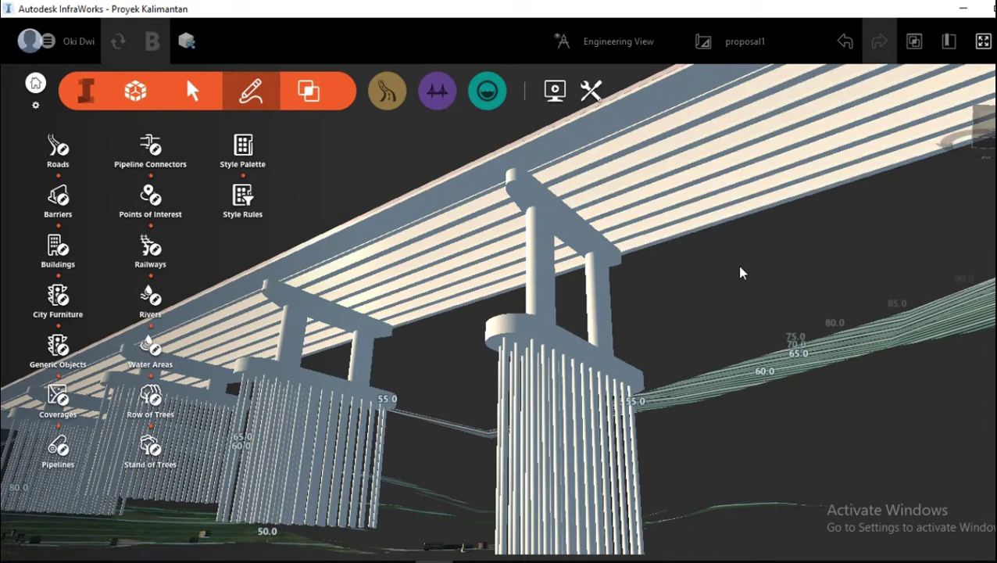
{"action": "middle_click_drag", "start_coordinate": [741, 272], "coordinate": [508, 422], "text": "shift"}
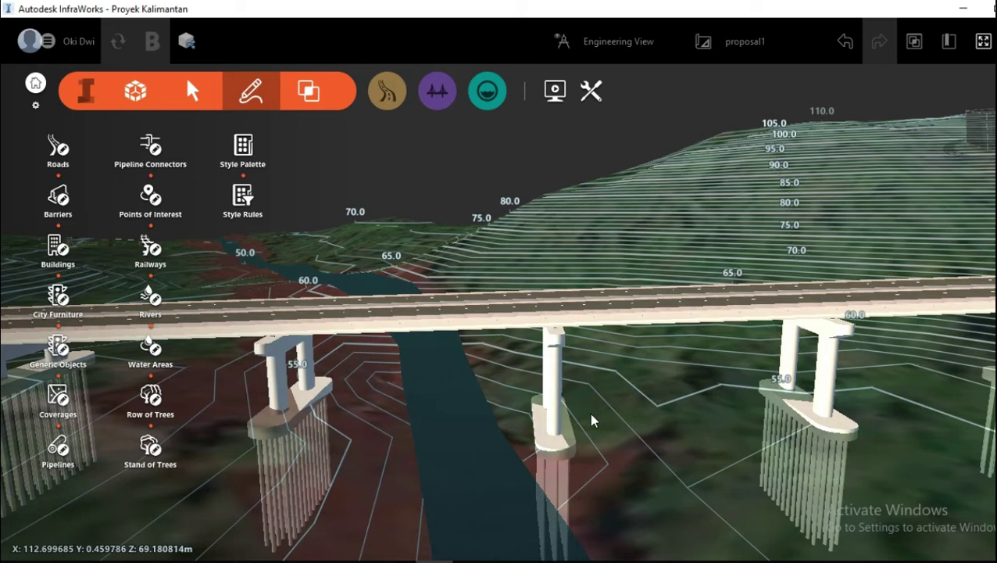
{"action": "middle_click_drag", "start_coordinate": [590, 412], "coordinate": [568, 422], "text": "shift"}
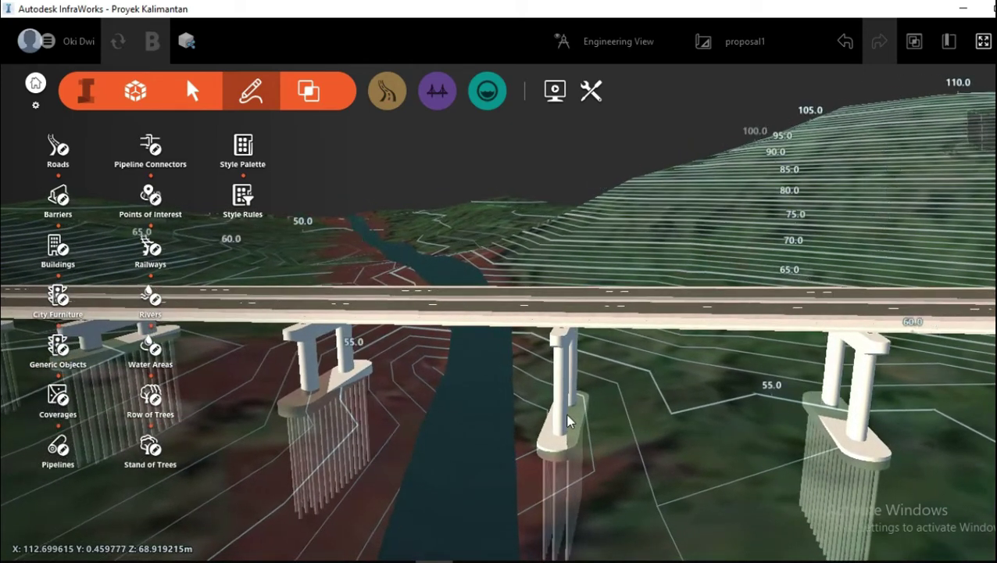
Select the bridge and review its properties and the available assembly templates without choosing another template.
{"action": "left_click", "coordinate": [559, 346]}
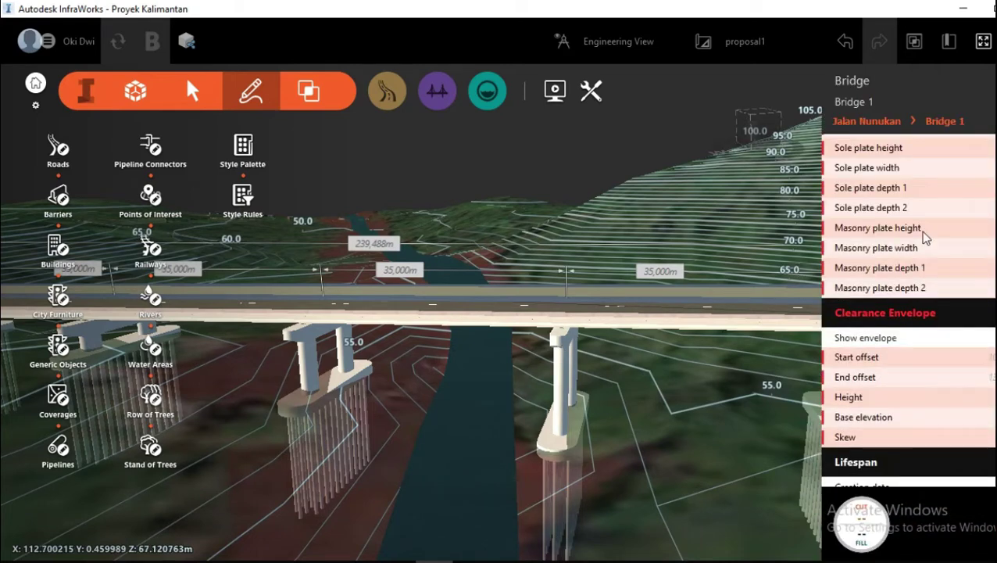
{"action": "scroll", "coordinate": [920, 234], "scroll_direction": "up", "scroll_amount": 8}
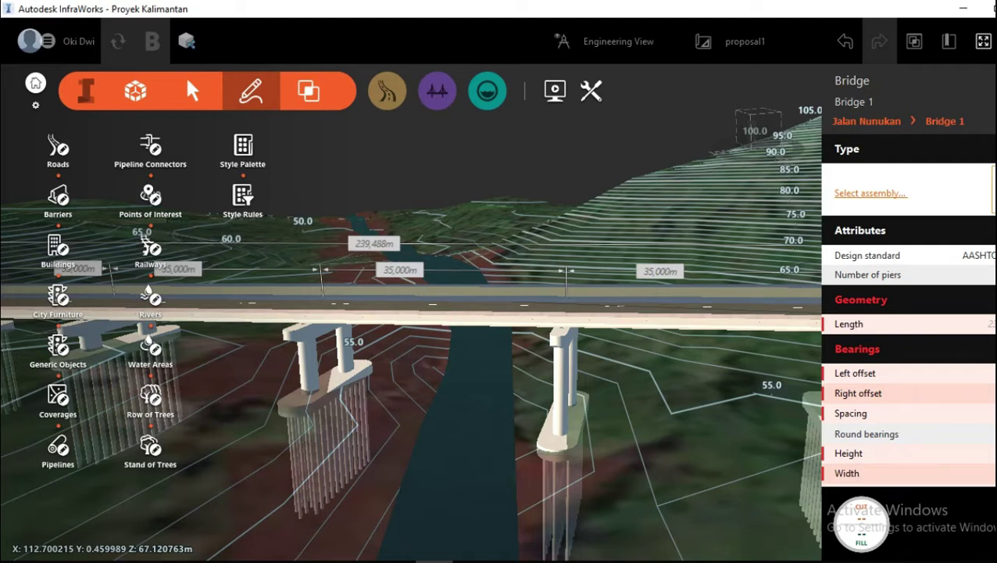
{"action": "left_click", "coordinate": [870, 194]}
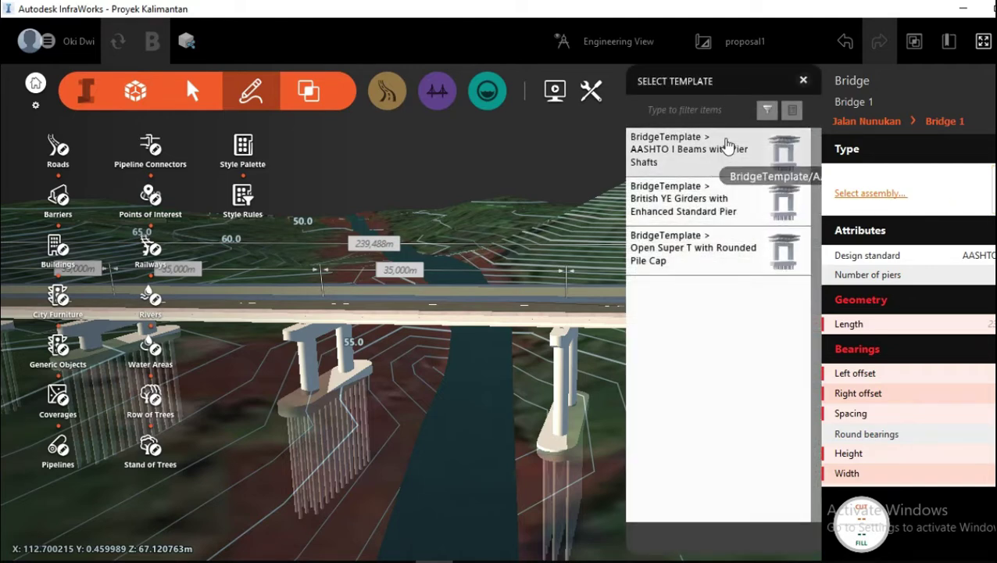
{"action": "left_click", "coordinate": [803, 80]}
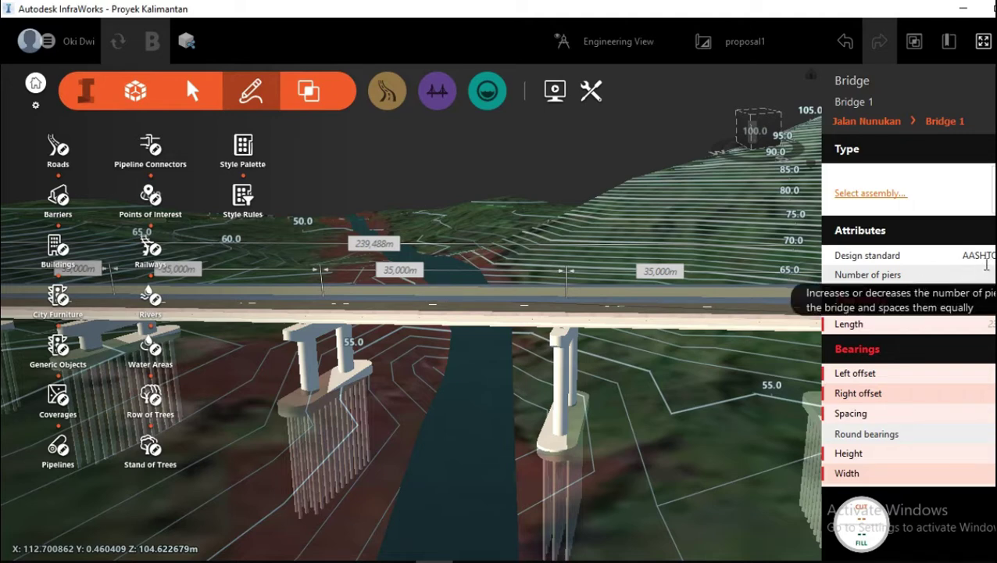
Reduce the bridge's number of piers and reselect the bridge to check its span lengths.
{"action": "scroll", "coordinate": [907, 313], "scroll_direction": "down", "scroll_amount": 1}
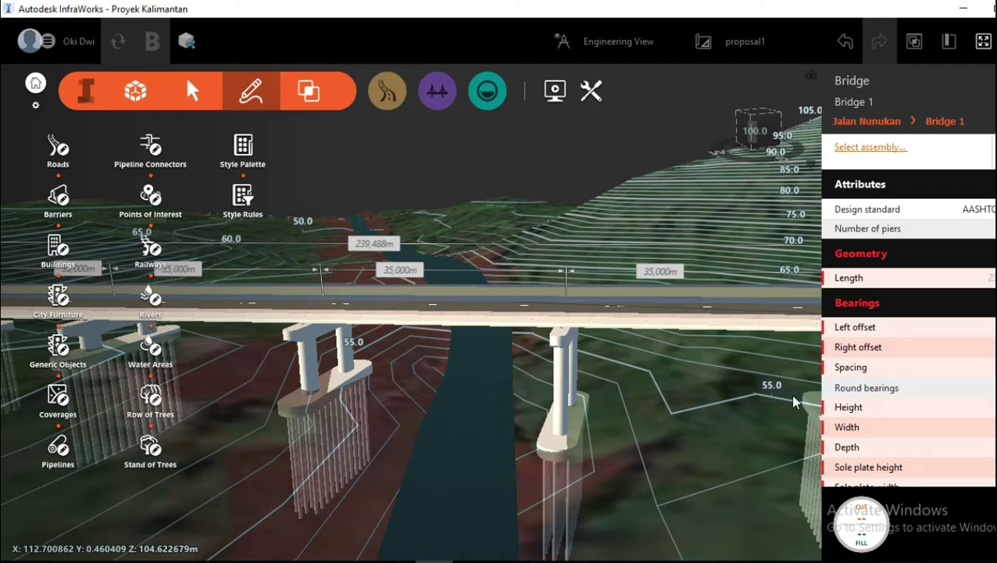
{"action": "left_click", "coordinate": [684, 415]}
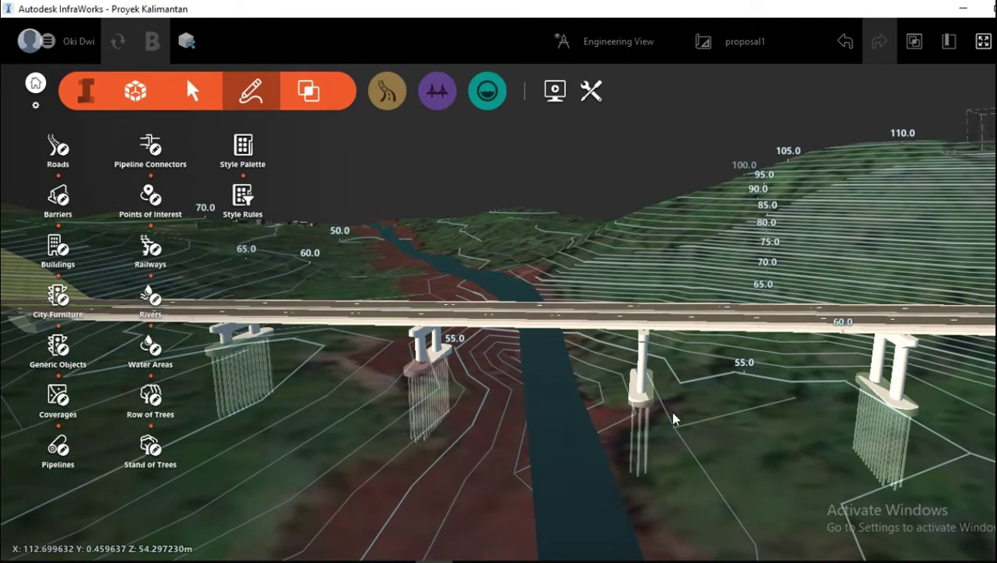
{"action": "scroll", "coordinate": [673, 413], "scroll_direction": "down", "scroll_amount": 1}
{"action": "scroll", "coordinate": [434, 361], "scroll_direction": "up", "scroll_amount": 2}
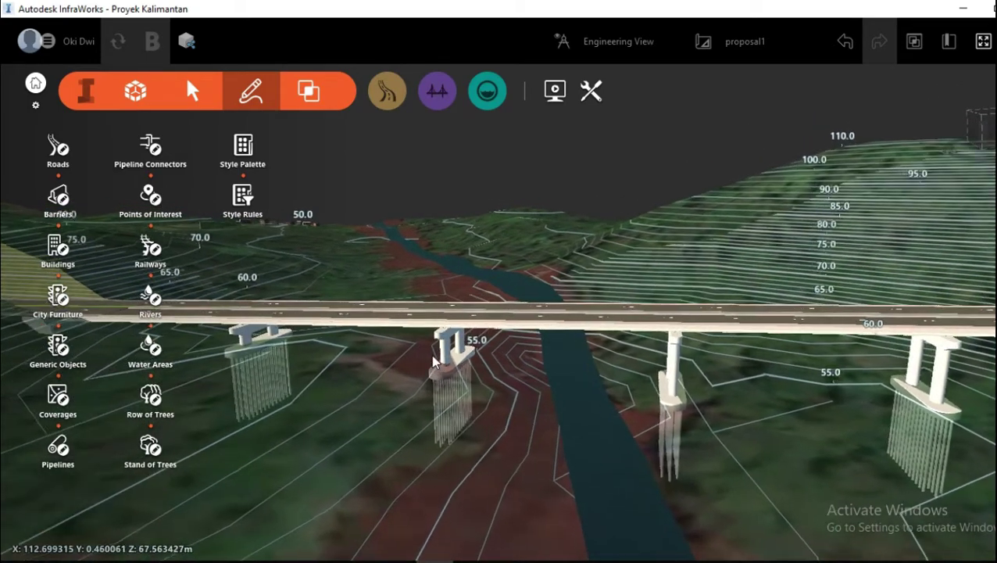
{"action": "left_click", "coordinate": [452, 352]}
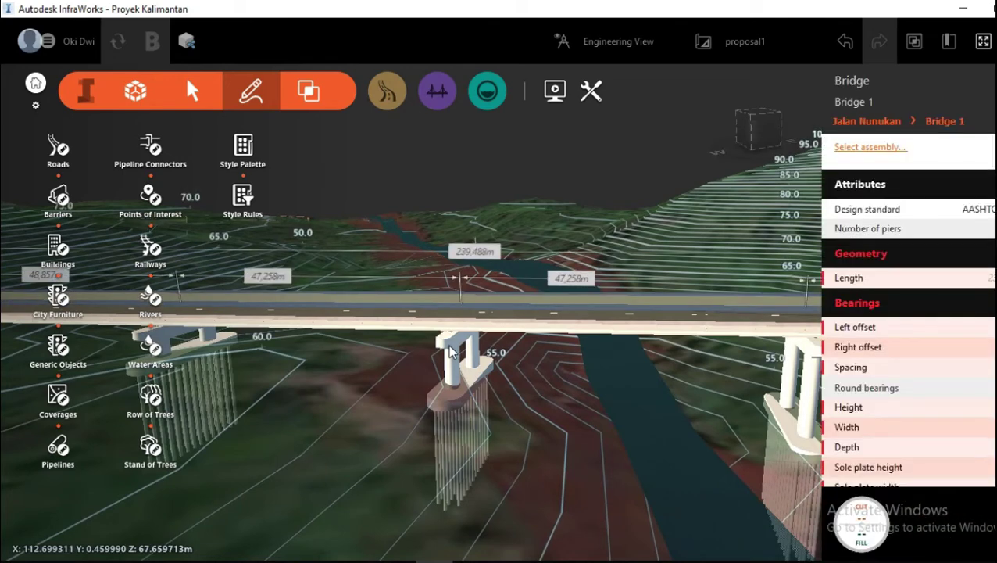
{"action": "scroll", "coordinate": [452, 352], "scroll_direction": "up", "scroll_amount": 1}
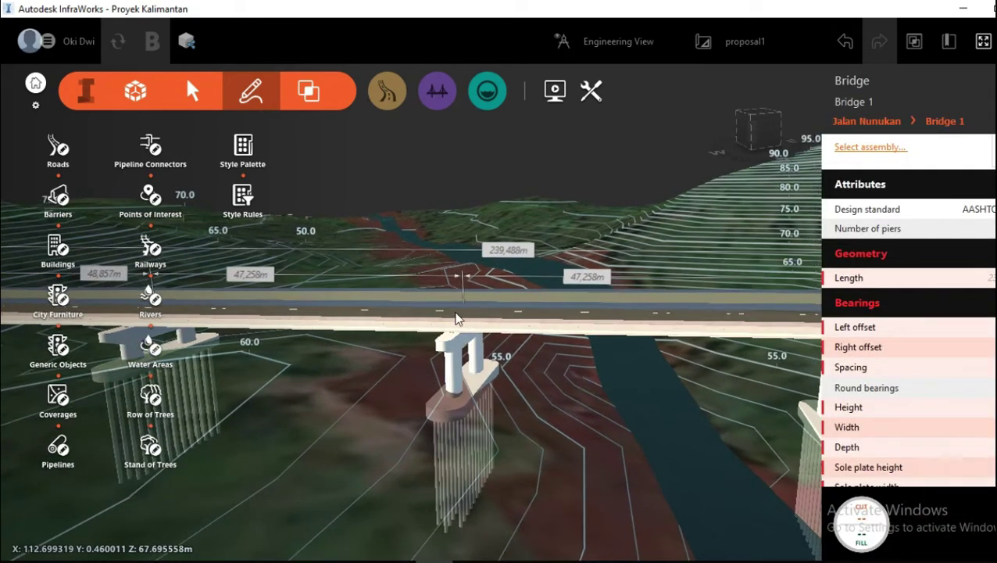
Move the pier beside the river so its adjacent spans are about 43.6 m and 50.9 m, and rotate it slightly.
{"action": "left_click", "coordinate": [462, 277]}
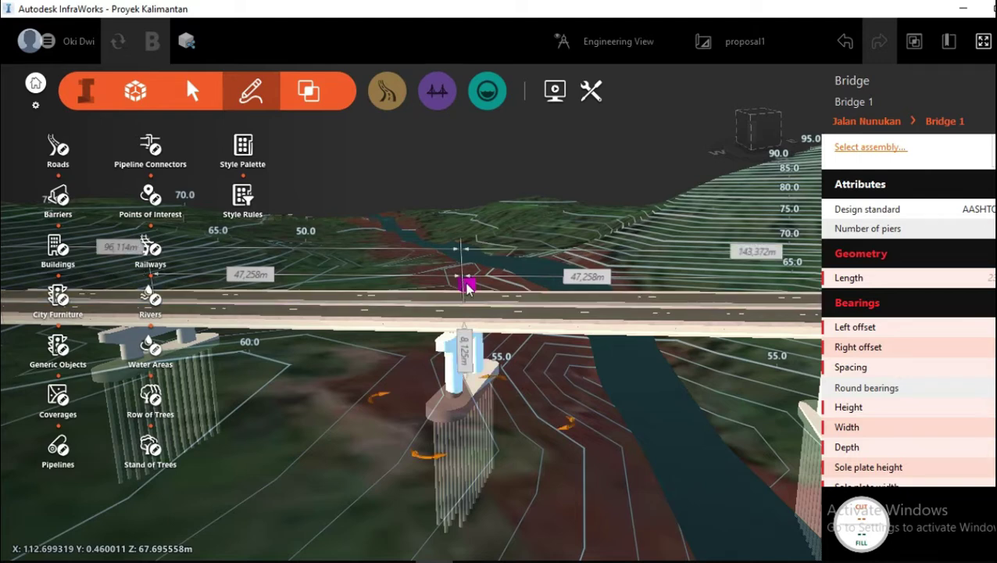
{"action": "left_click_drag", "start_coordinate": [469, 288], "coordinate": [445, 300]}
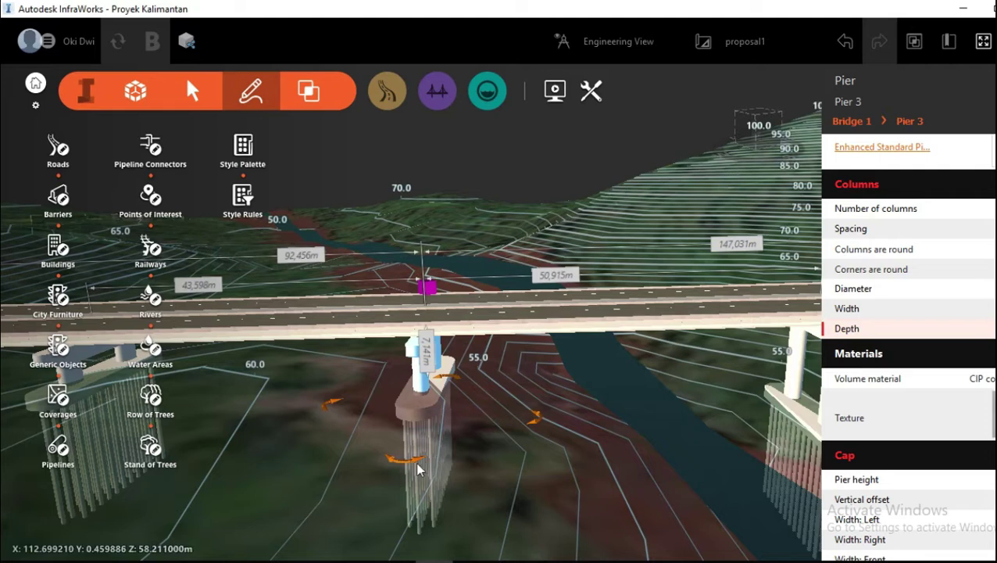
{"action": "left_click_drag", "start_coordinate": [412, 461], "coordinate": [424, 463]}
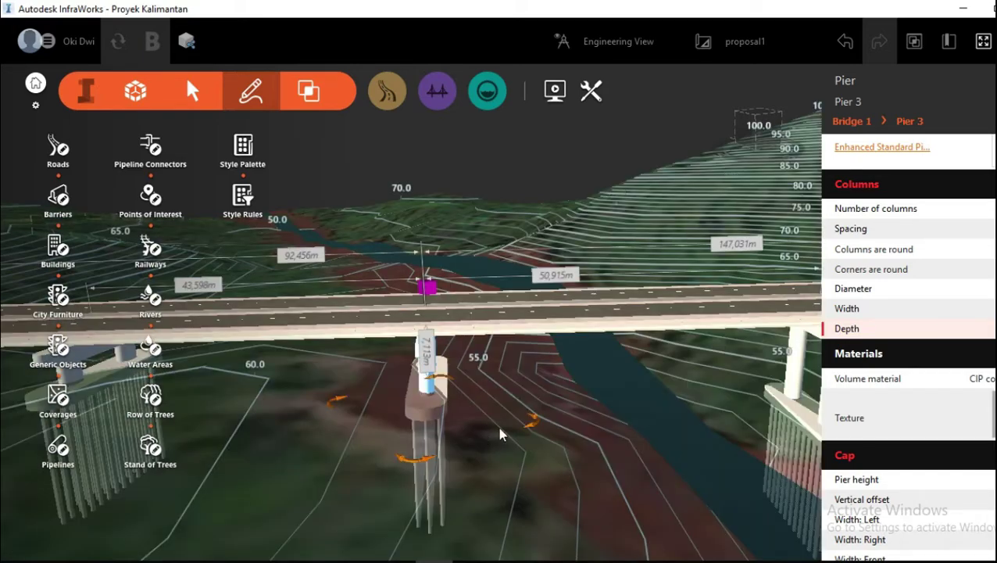
{"action": "middle_click_drag", "start_coordinate": [527, 447], "coordinate": [525, 469]}
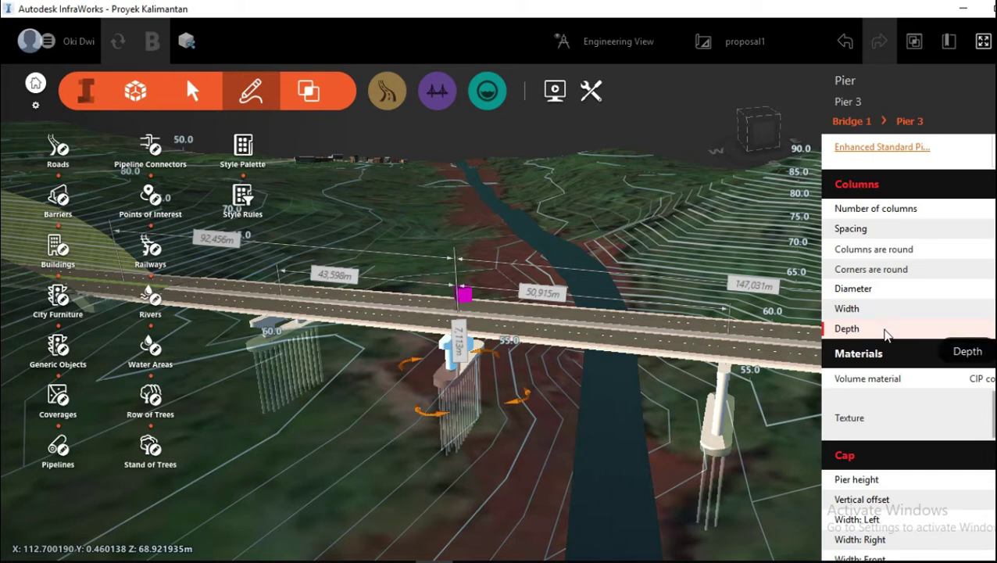
Review the column, cap, material and attribute properties of Pier 3 and Pier 2 without changing them.
{"action": "scroll", "coordinate": [885, 336], "scroll_direction": "down", "scroll_amount": 2}
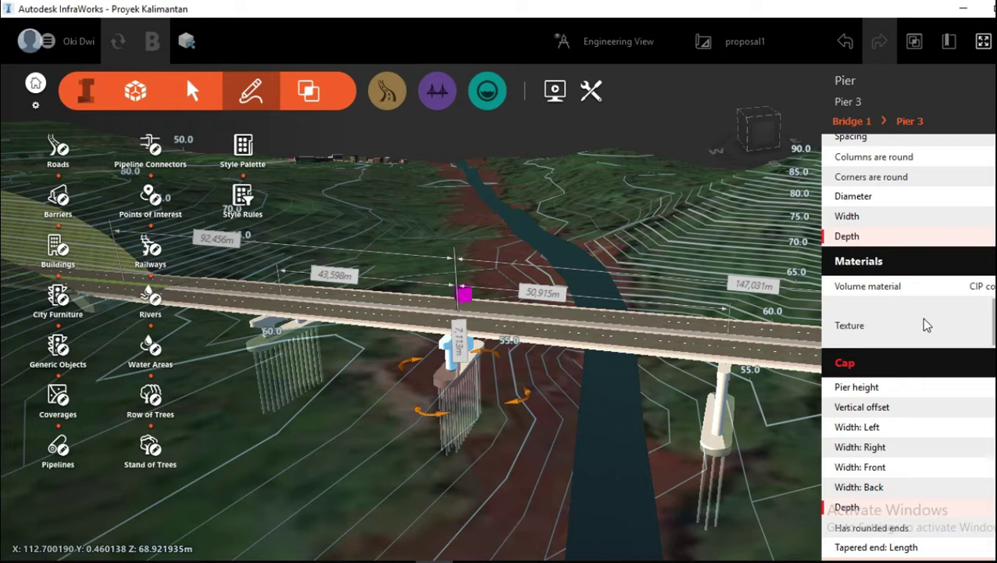
{"action": "scroll", "coordinate": [924, 328], "scroll_direction": "down", "scroll_amount": 2}
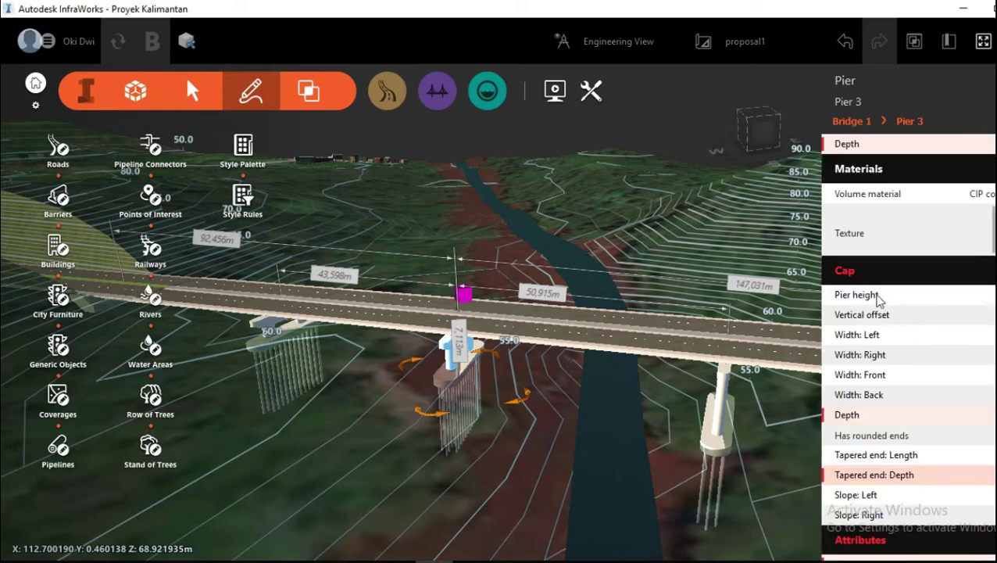
{"action": "scroll", "coordinate": [930, 313], "scroll_direction": "down", "scroll_amount": 8}
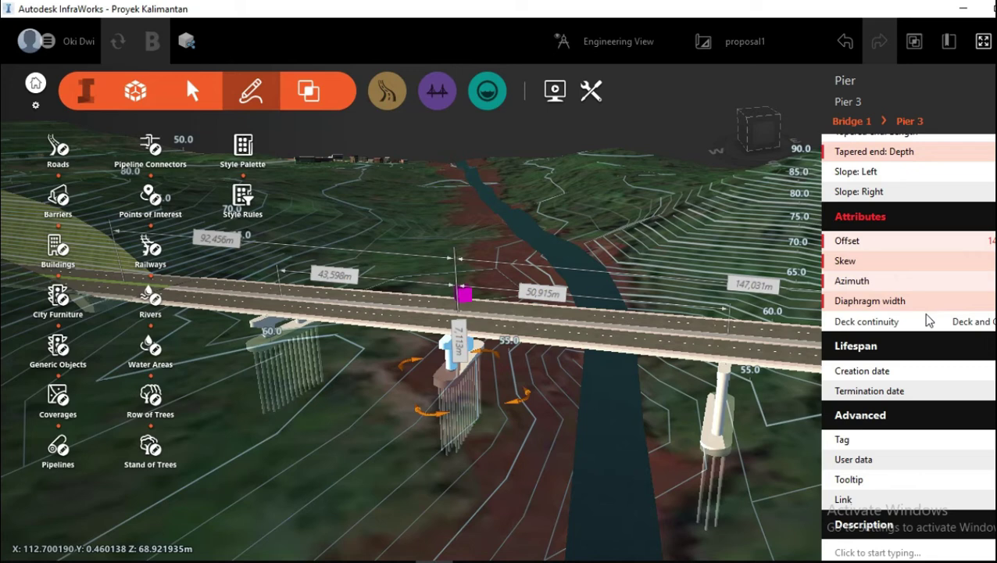
{"action": "scroll", "coordinate": [927, 319], "scroll_direction": "down", "scroll_amount": 2}
{"action": "scroll", "coordinate": [926, 316], "scroll_direction": "up", "scroll_amount": 10}
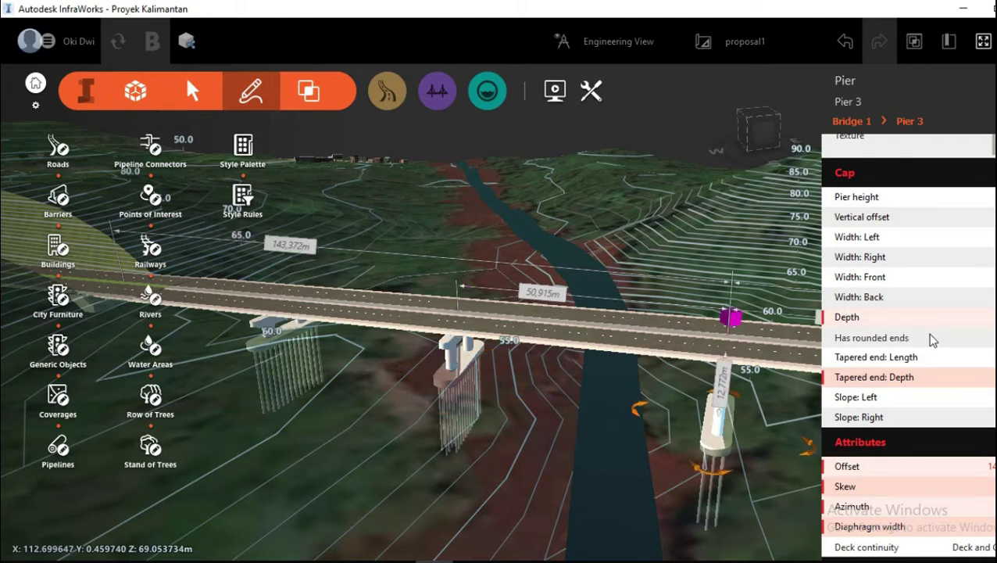
{"action": "scroll", "coordinate": [940, 339], "scroll_direction": "up", "scroll_amount": 13}
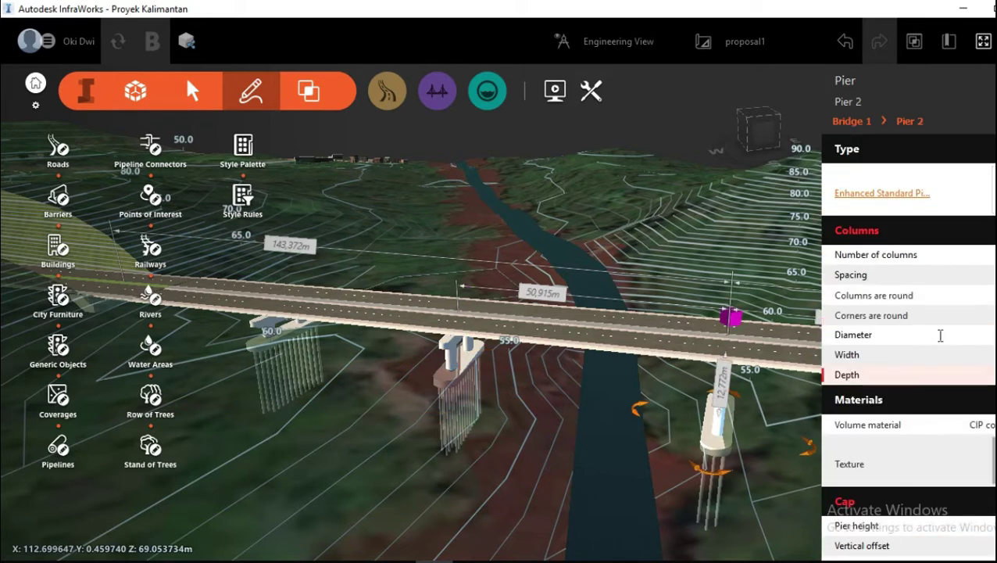
{"action": "scroll", "coordinate": [937, 343], "scroll_direction": "down", "scroll_amount": 11}
{"action": "scroll", "coordinate": [938, 344], "scroll_direction": "down", "scroll_amount": 8}
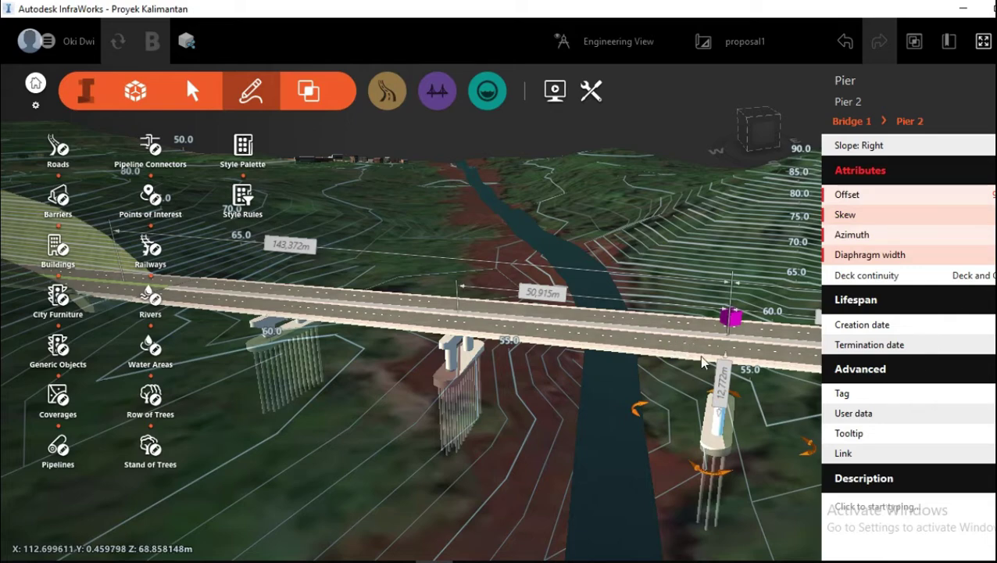
{"action": "scroll", "coordinate": [772, 391], "scroll_direction": "up", "scroll_amount": 5}
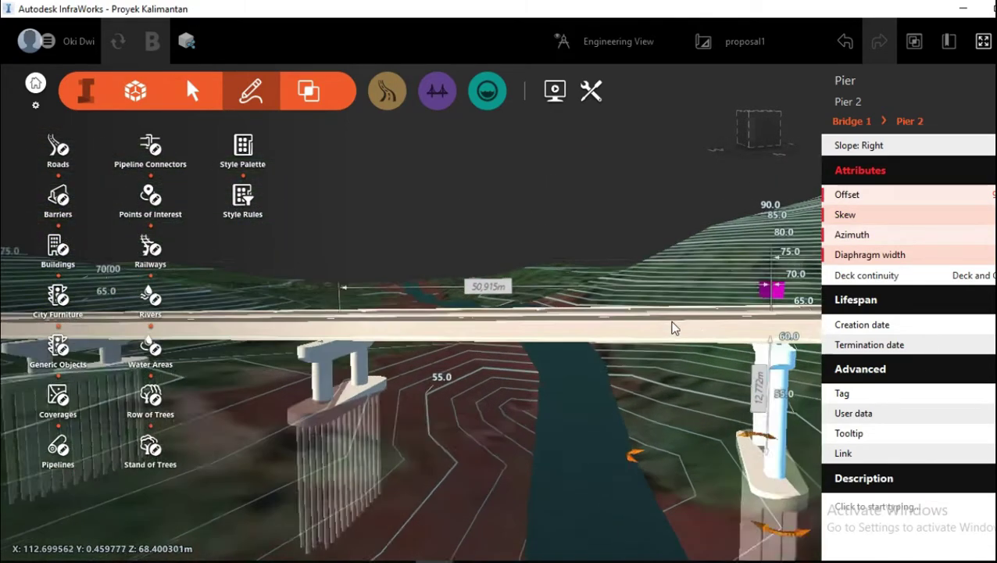
Inspect the girder group spanning the river, including its section diagram, available girder types and geometry properties, without choosing another type.
{"action": "middle_click_drag", "start_coordinate": [714, 405], "coordinate": [590, 262]}
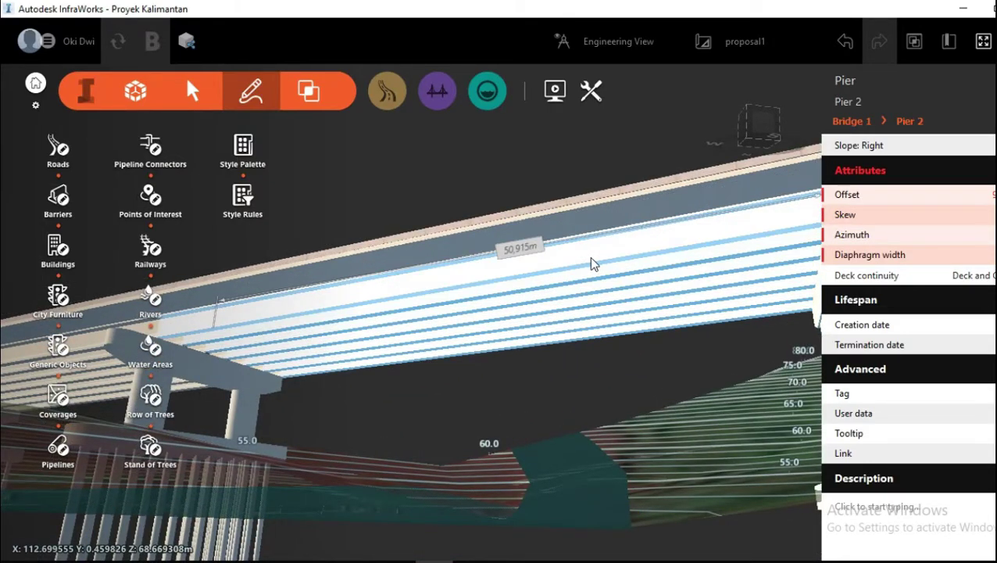
{"action": "left_click", "coordinate": [592, 264]}
{"action": "scroll", "coordinate": [907, 242], "scroll_direction": "up", "scroll_amount": 3}
{"action": "scroll", "coordinate": [916, 327], "scroll_direction": "up", "scroll_amount": 3}
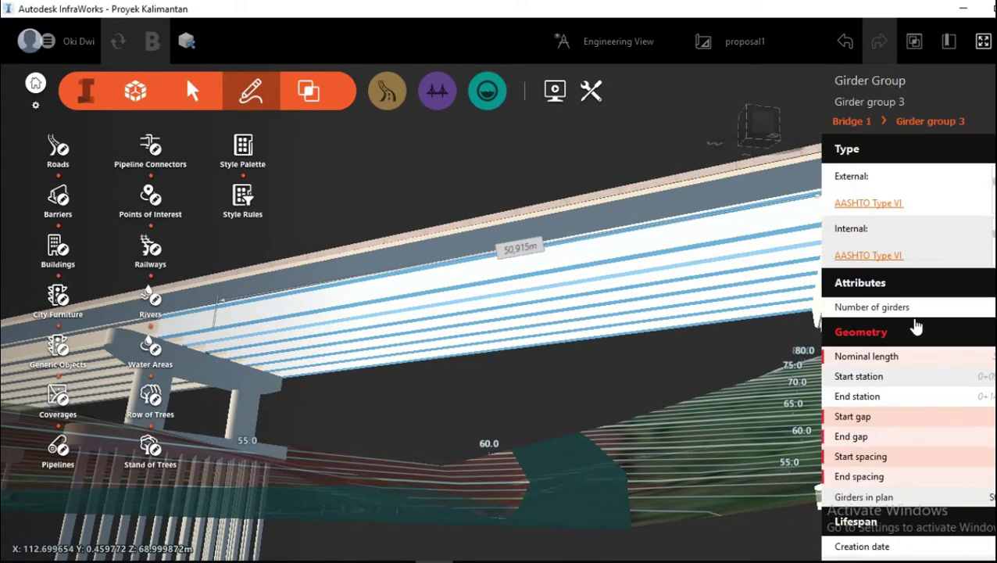
{"action": "left_click", "coordinate": [869, 205]}
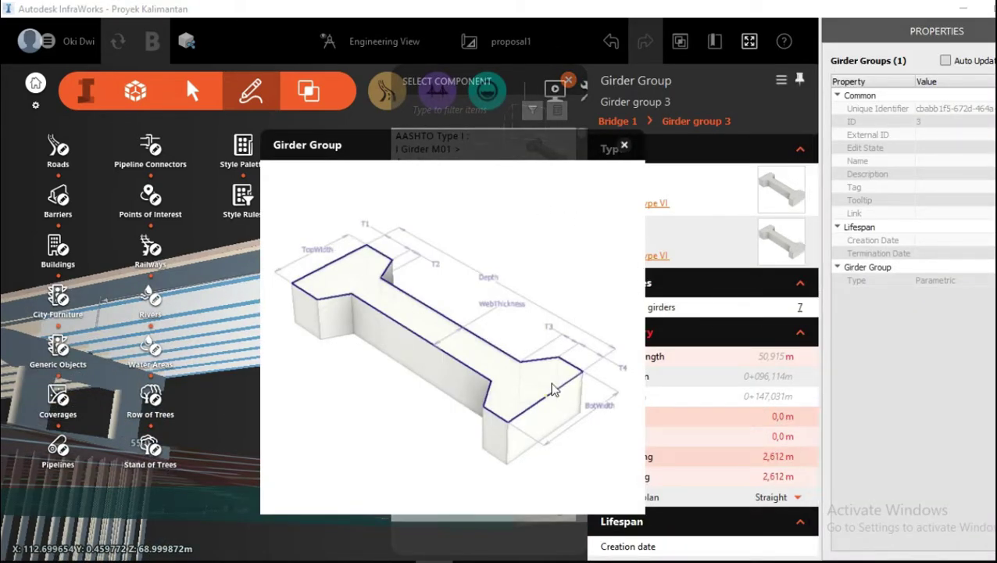
{"action": "left_click", "coordinate": [625, 148]}
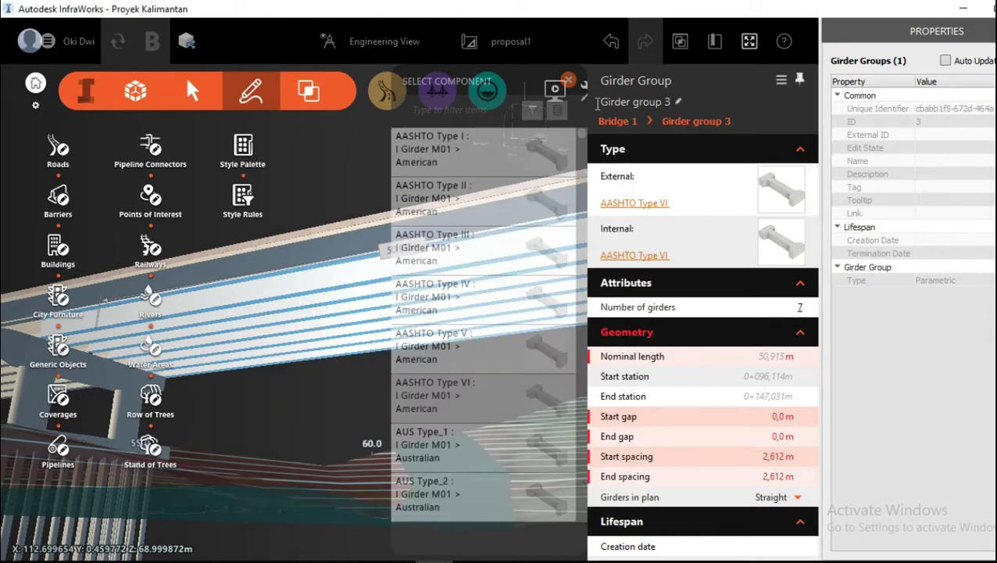
{"action": "left_click", "coordinate": [568, 81]}
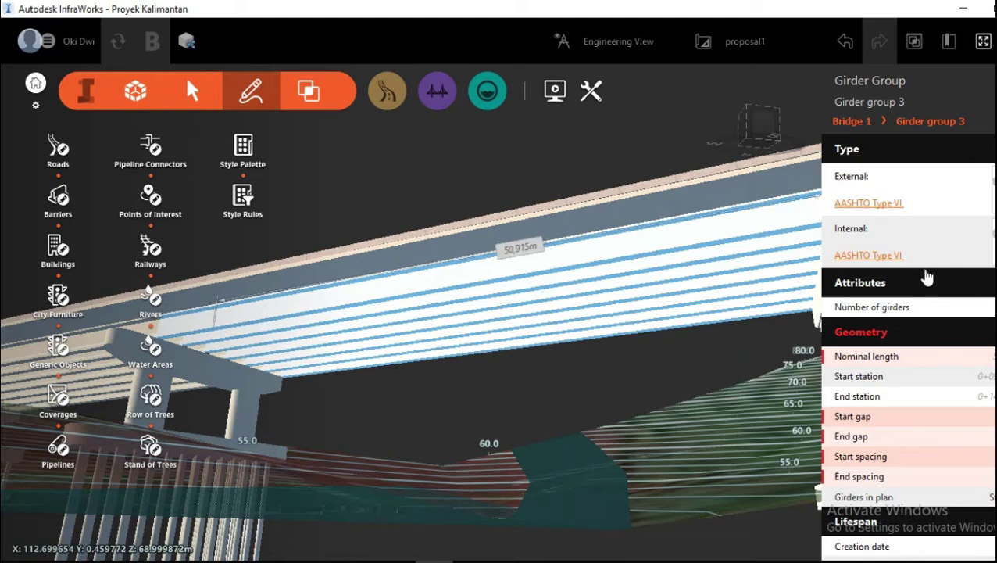
{"action": "scroll", "coordinate": [952, 306], "scroll_direction": "down", "scroll_amount": 3}
{"action": "scroll", "coordinate": [951, 308], "scroll_direction": "down", "scroll_amount": 1}
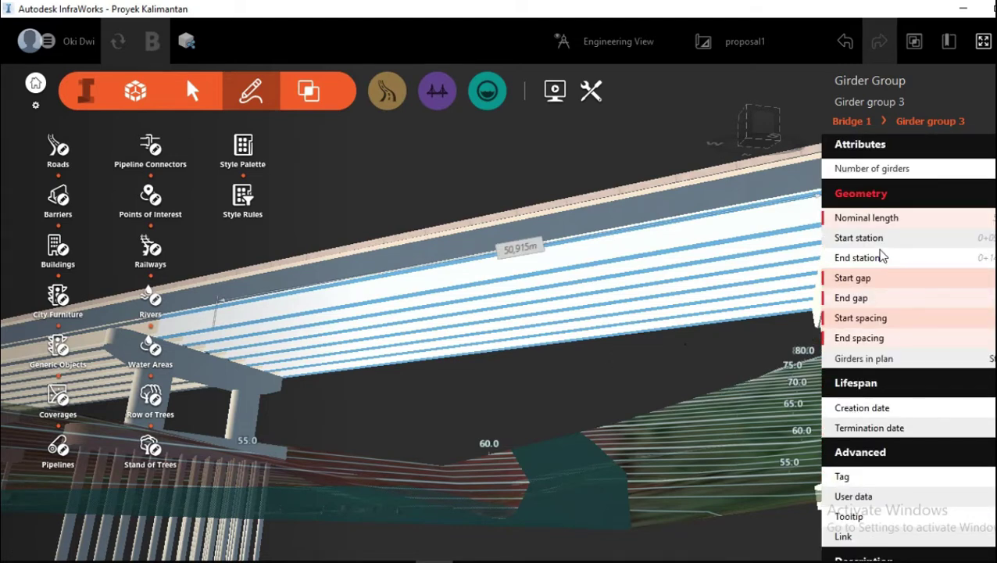
{"action": "middle_click_drag", "start_coordinate": [658, 344], "coordinate": [373, 449]}
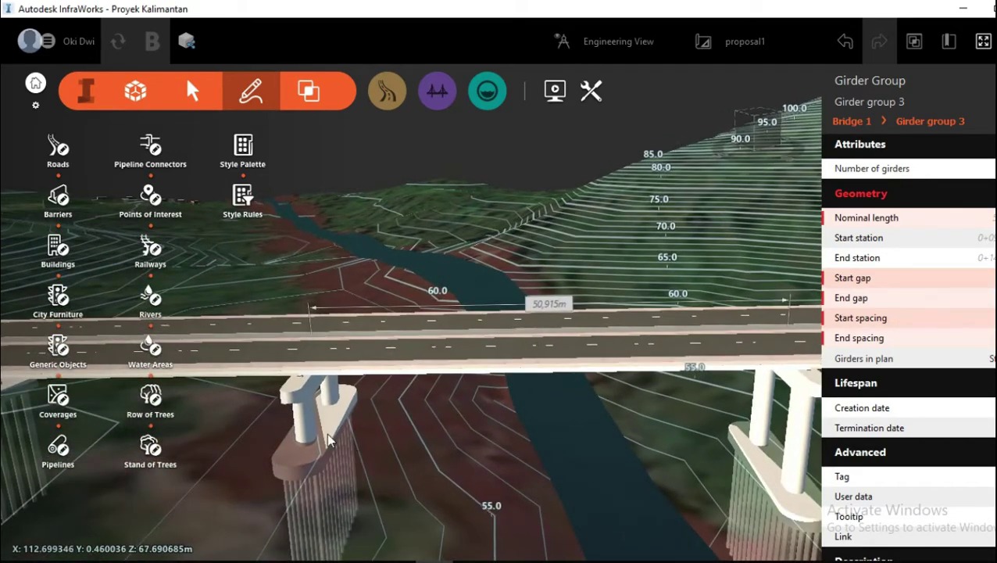
Select the foundation of Pier 3 and view the bridge from above.
{"action": "left_click", "coordinate": [326, 434]}
{"action": "middle_click_drag", "start_coordinate": [491, 454], "coordinate": [498, 505]}
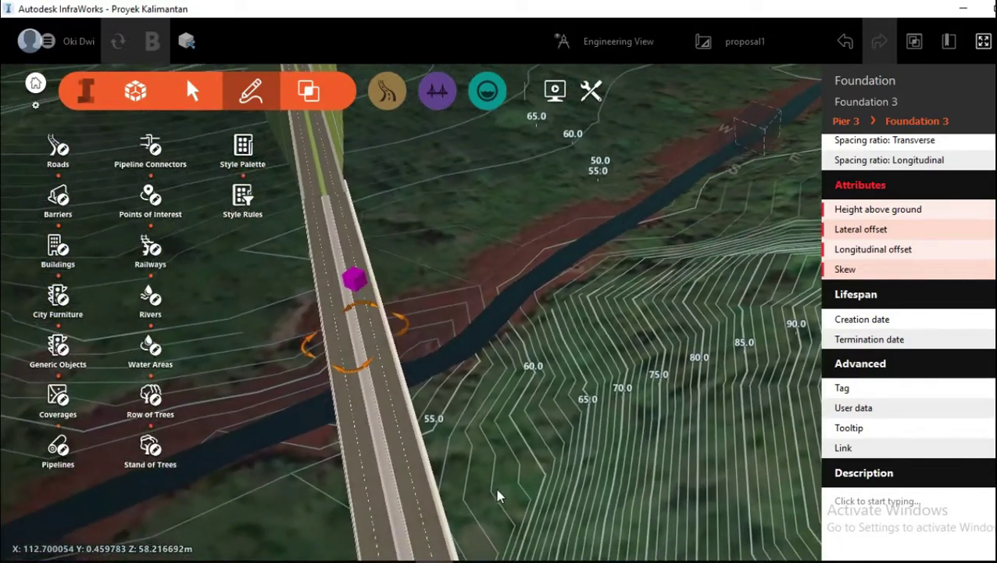
{"action": "middle_click_drag", "start_coordinate": [465, 423], "coordinate": [341, 304]}
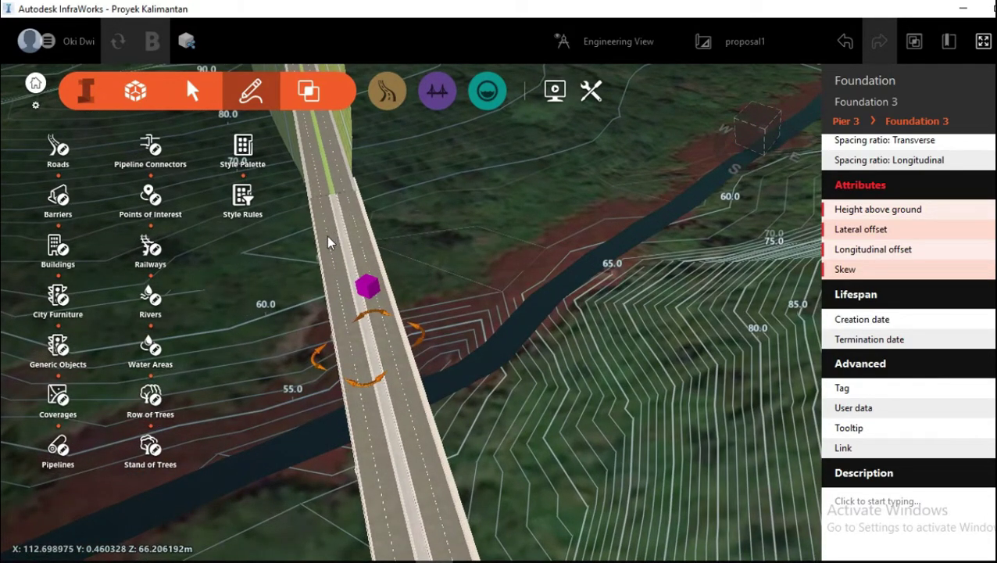
Start replacing the Jalan Nunukan road assembly and choose the Bridge Four Lane Median with Sidewalk assembly.
{"action": "left_click", "coordinate": [337, 289]}
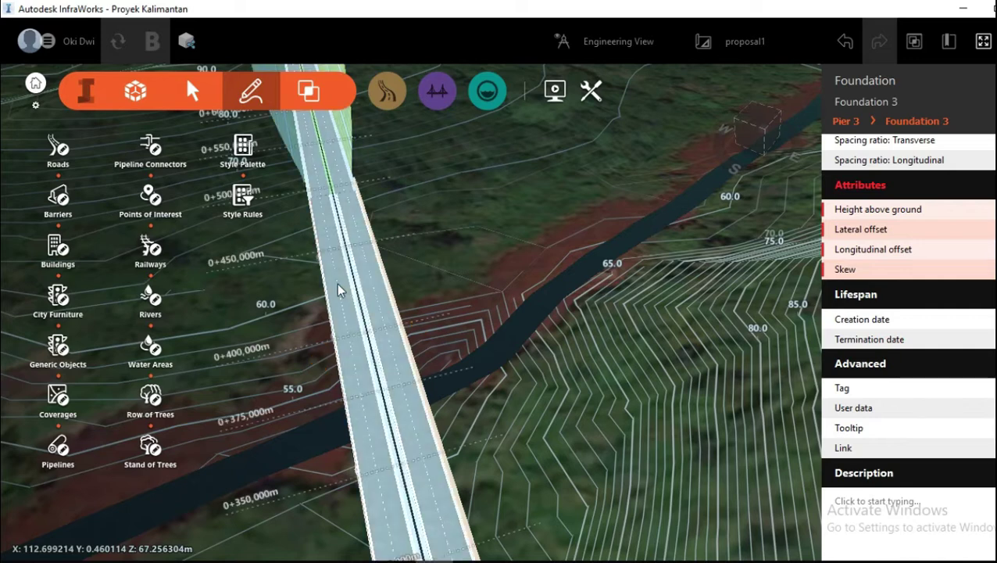
{"action": "right_click", "coordinate": [338, 285]}
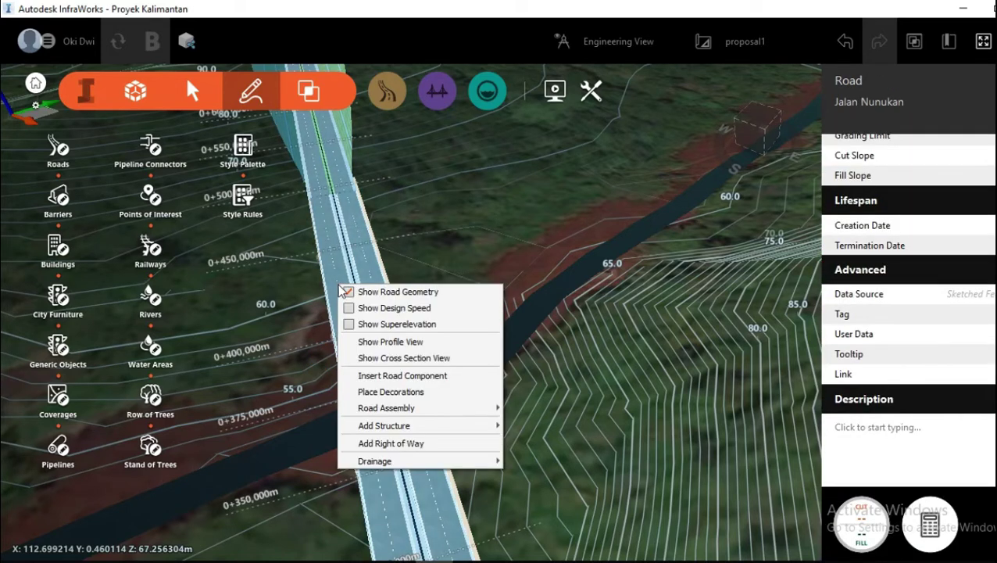
{"action": "mouse_move", "coordinate": [402, 412]}
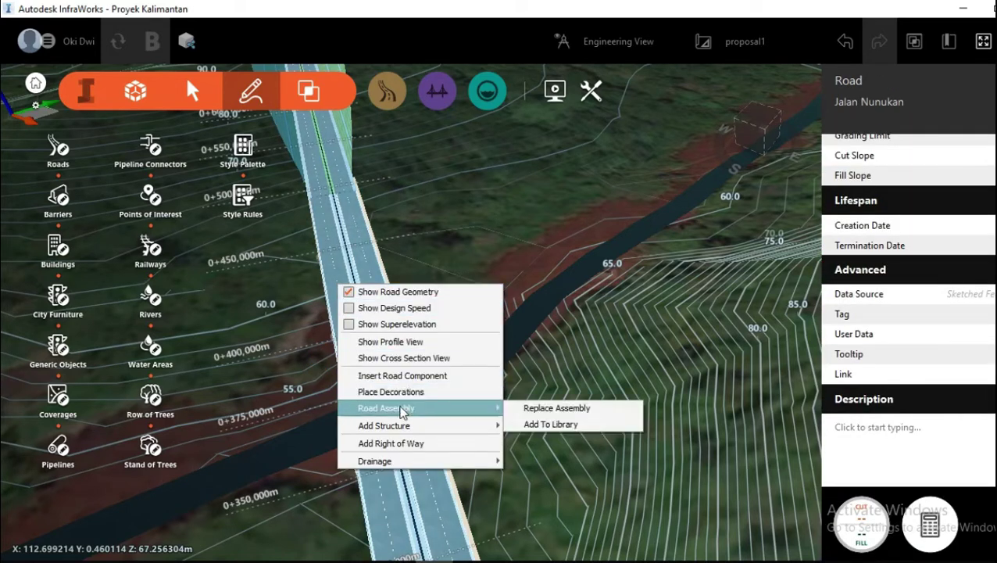
{"action": "left_click", "coordinate": [533, 408]}
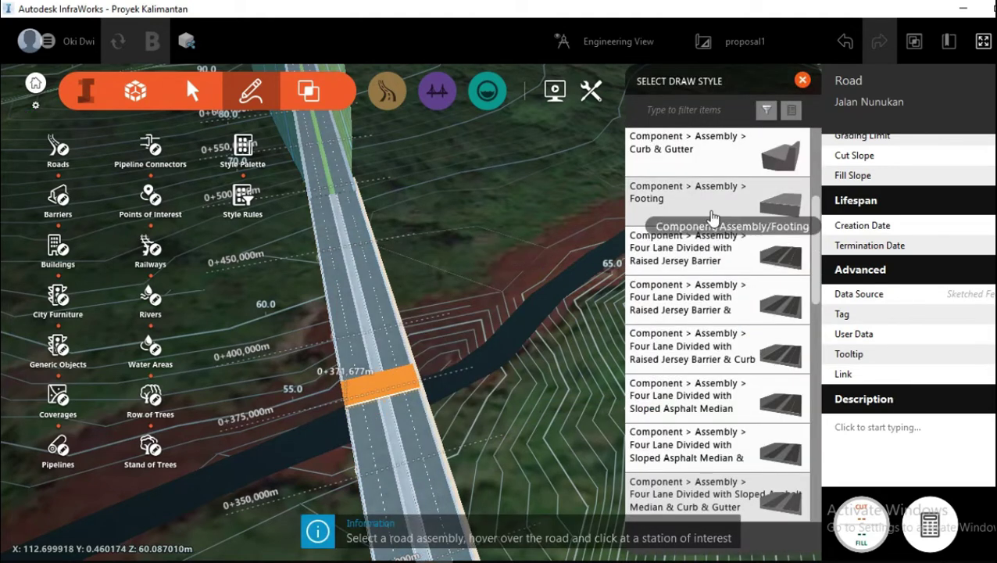
{"action": "scroll", "coordinate": [715, 250], "scroll_direction": "down", "scroll_amount": 2}
{"action": "scroll", "coordinate": [721, 288], "scroll_direction": "up", "scroll_amount": 5}
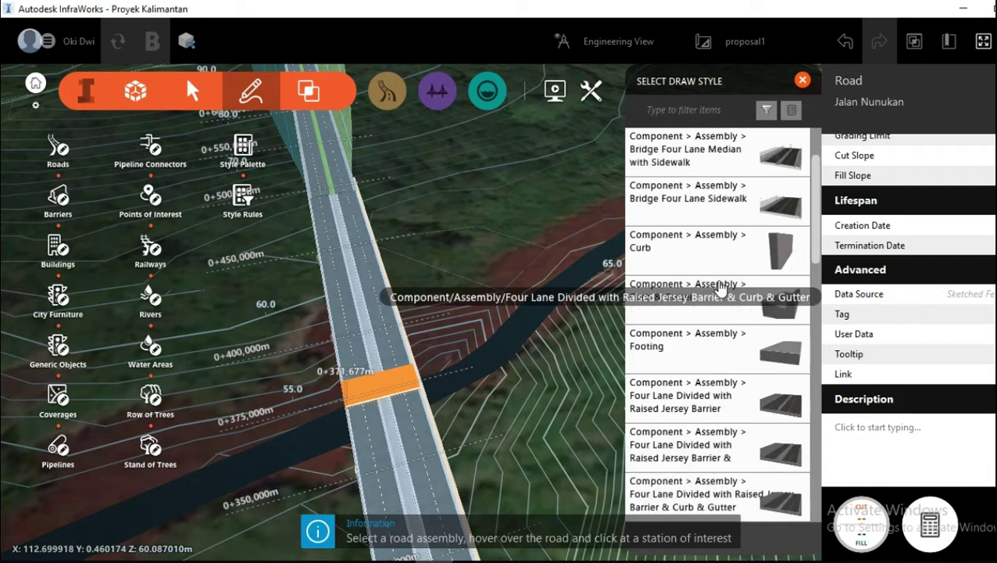
{"action": "scroll", "coordinate": [720, 288], "scroll_direction": "up", "scroll_amount": 2}
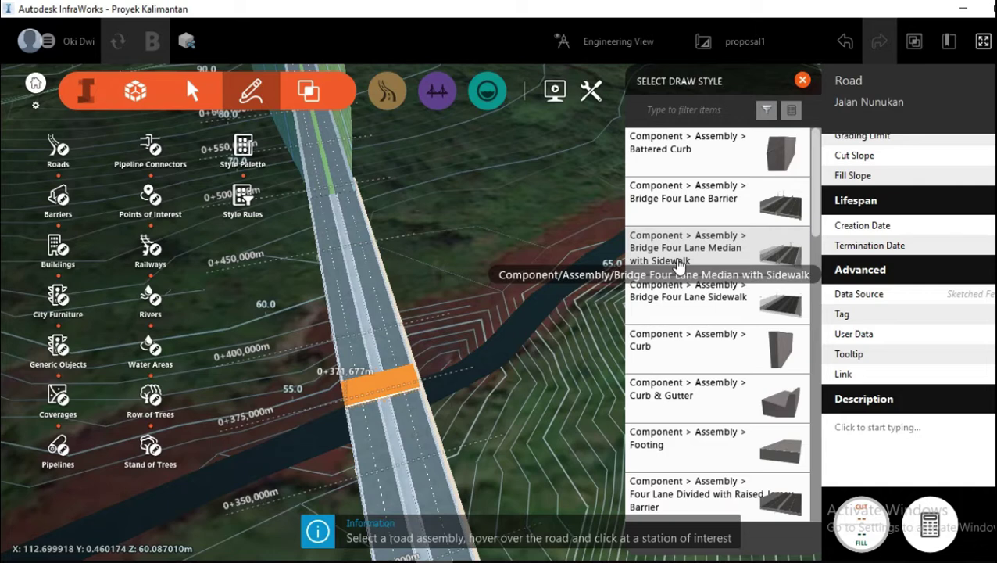
{"action": "left_click", "coordinate": [678, 266]}
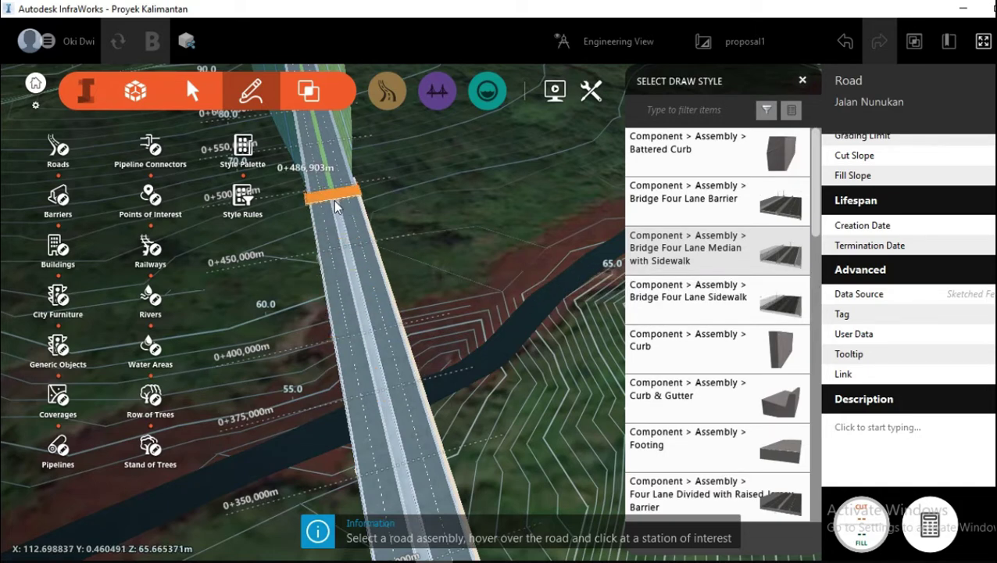
Place the replacement assembly over the bridge deck, stretching it from about station 0+487 to the bridge's opposite end.
{"action": "left_click", "coordinate": [335, 204]}
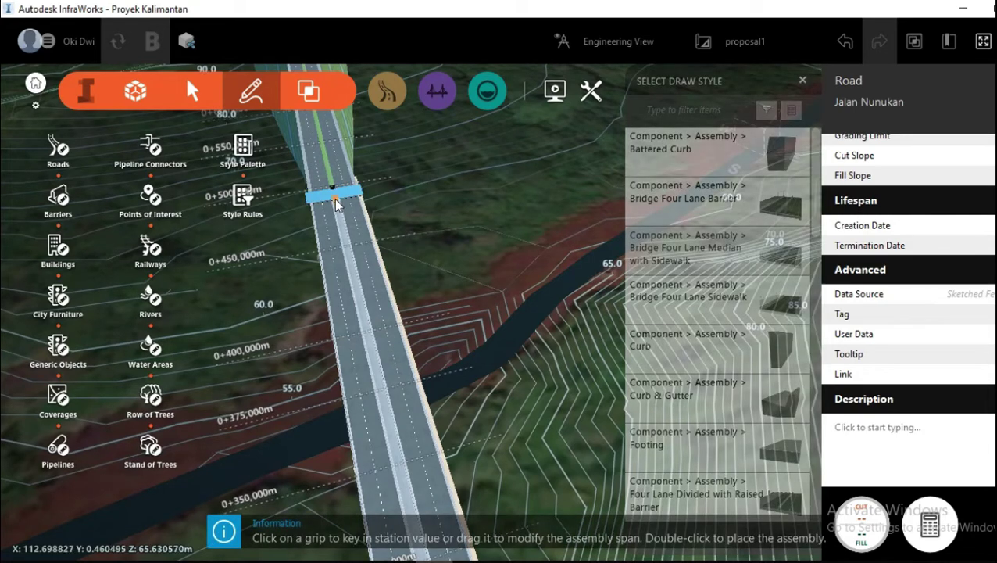
{"action": "left_click_drag", "start_coordinate": [334, 197], "coordinate": [420, 551]}
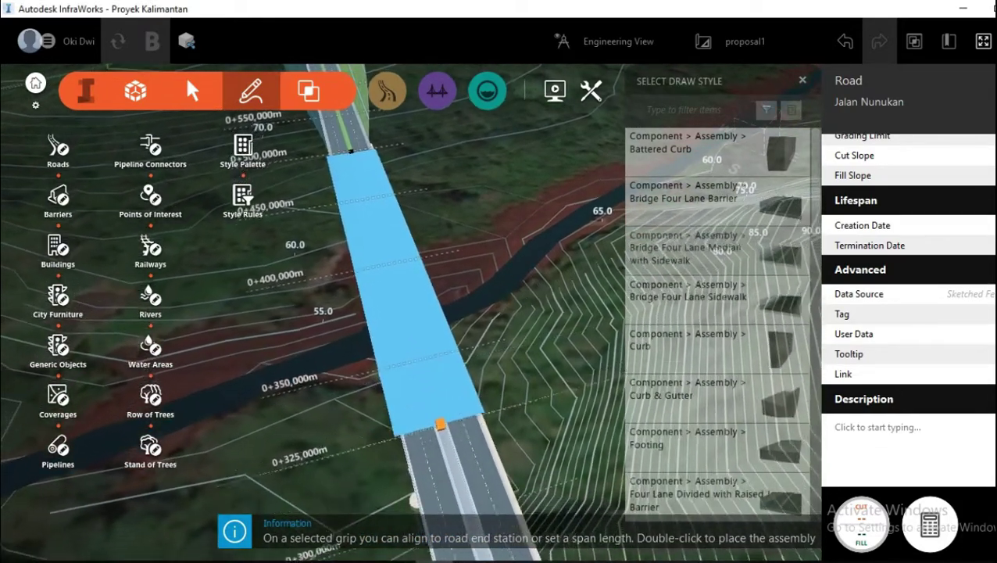
{"action": "left_click_drag", "start_coordinate": [420, 377], "coordinate": [508, 538]}
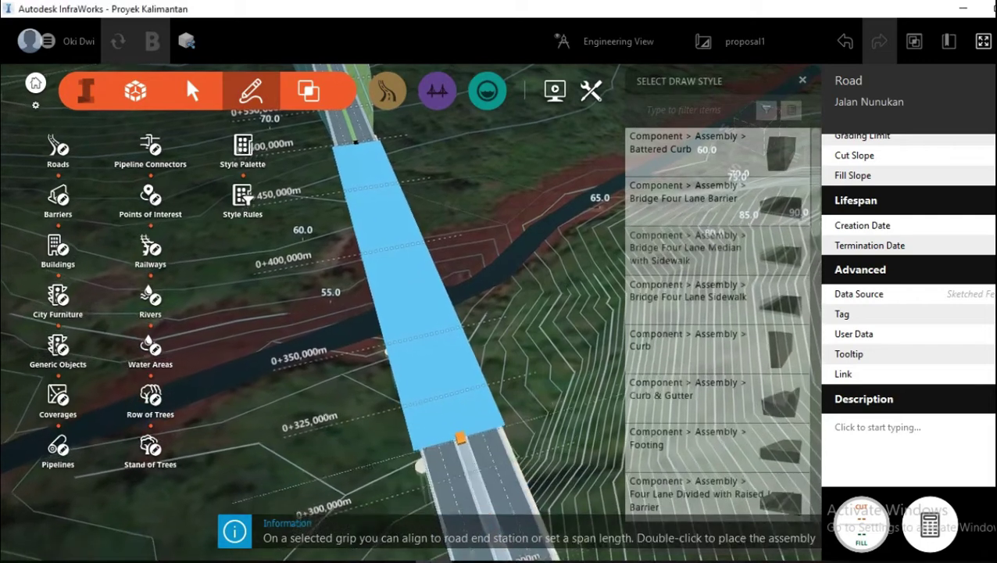
{"action": "left_click_drag", "start_coordinate": [466, 405], "coordinate": [525, 510]}
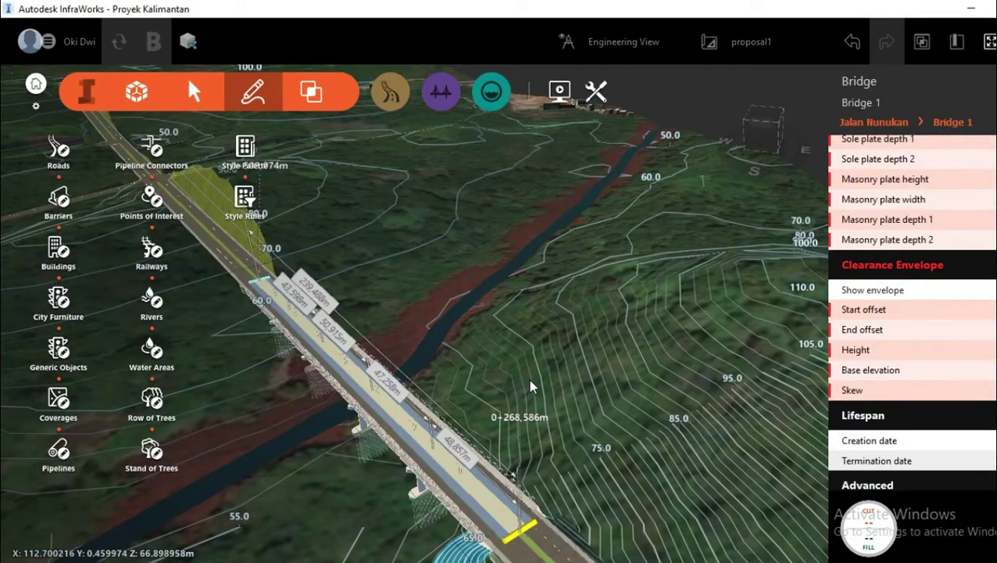
Inspect the bridge's sidewalks, railings and piers from above, at deck level and from the side.
{"action": "middle_click_drag", "start_coordinate": [530, 387], "coordinate": [517, 362]}
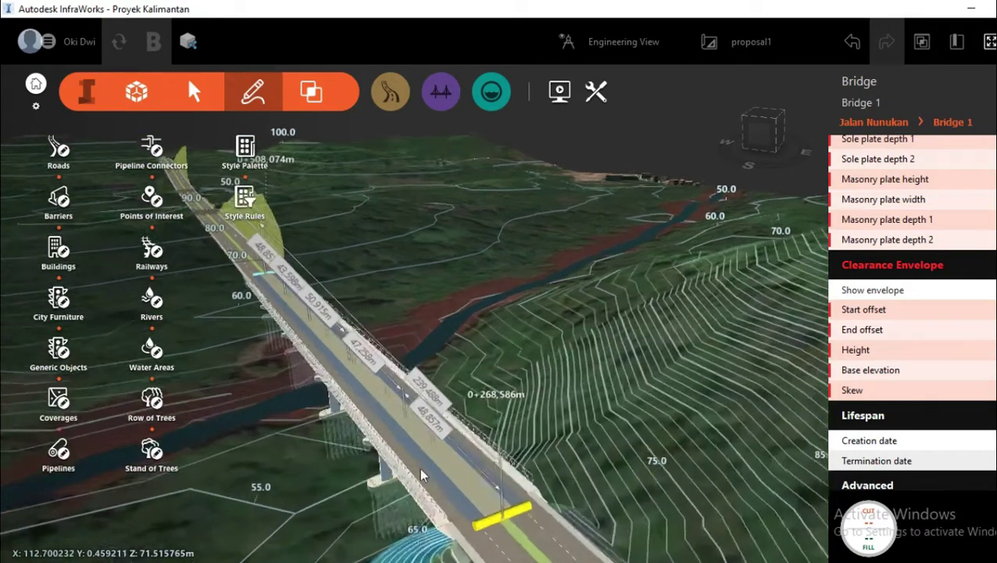
{"action": "mouse_move", "coordinate": [423, 472]}
{"action": "middle_mouse_down"}
{"action": "mouse_move", "coordinate": [542, 405]}
{"action": "mouse_move", "coordinate": [461, 440]}
{"action": "mouse_move", "coordinate": [469, 422]}
{"action": "mouse_move", "coordinate": [457, 430]}
{"action": "mouse_move", "coordinate": [445, 412]}
{"action": "mouse_move", "coordinate": [407, 400]}
{"action": "mouse_move", "coordinate": [284, 398]}
{"action": "middle_mouse_up"}
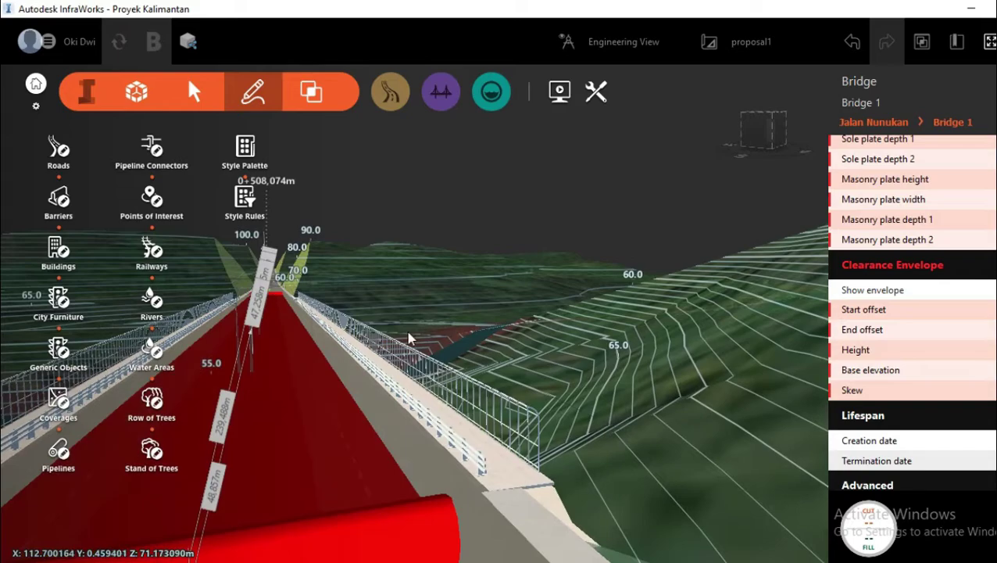
{"action": "mouse_move", "coordinate": [410, 338]}
{"action": "left_mouse_down"}
{"action": "mouse_move", "coordinate": [472, 310]}
{"action": "mouse_move", "coordinate": [550, 338]}
{"action": "left_mouse_up"}
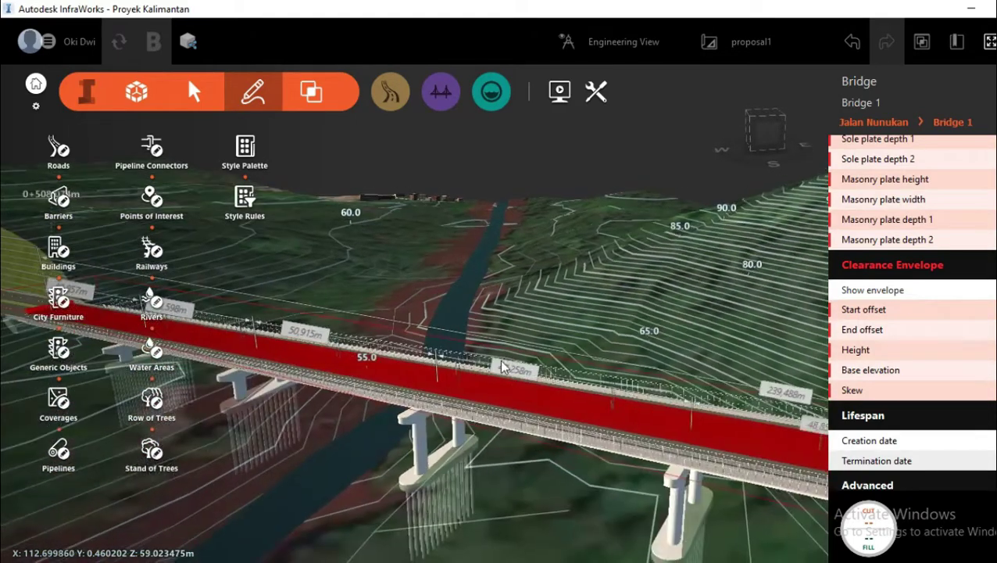
{"action": "left_click_drag", "start_coordinate": [484, 342], "coordinate": [224, 347]}
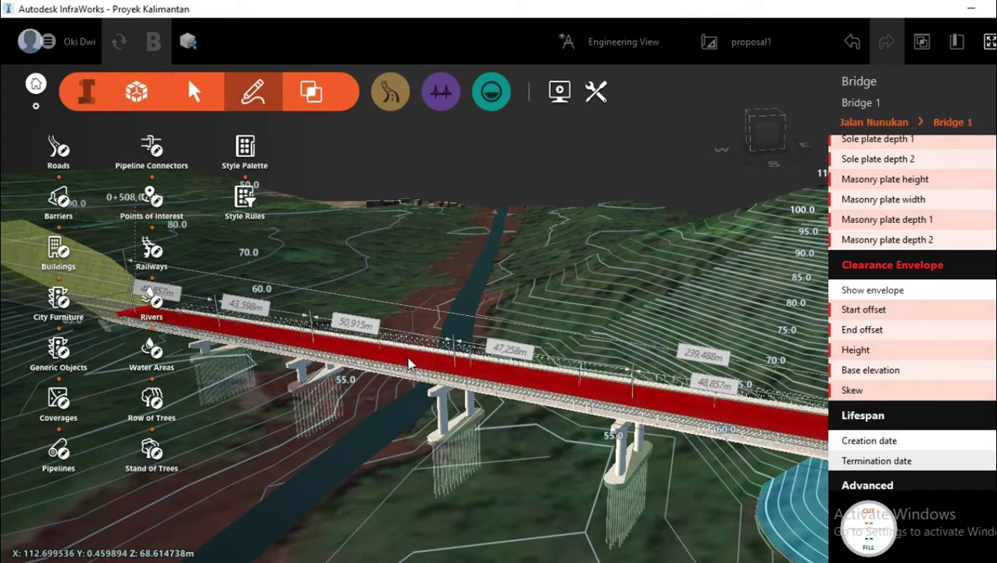
Examine the bridge's piers and the clearance envelope over the river from the side, with the bridge selected.
{"action": "left_click_drag", "start_coordinate": [407, 363], "coordinate": [361, 341]}
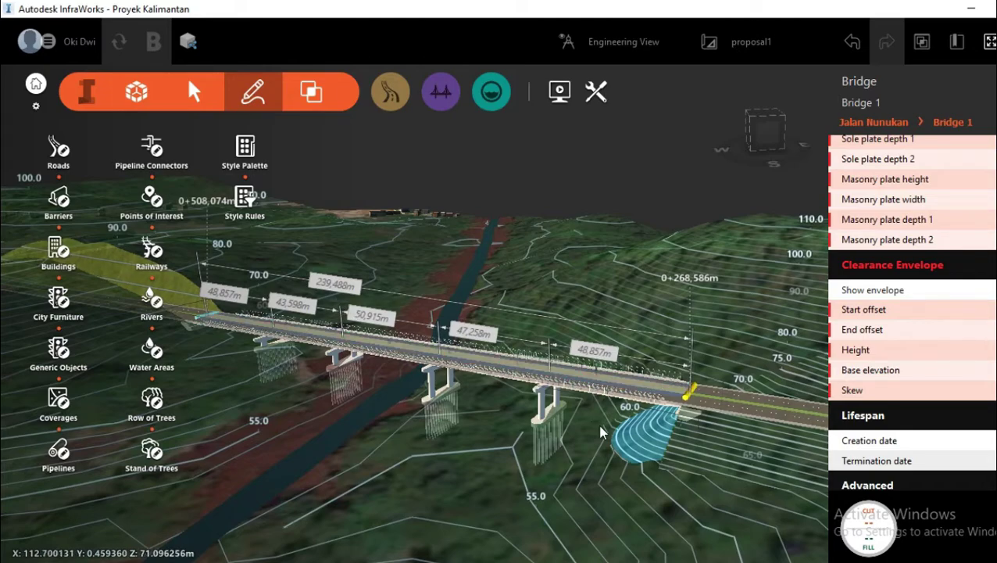
{"action": "left_click_drag", "start_coordinate": [600, 432], "coordinate": [623, 436]}
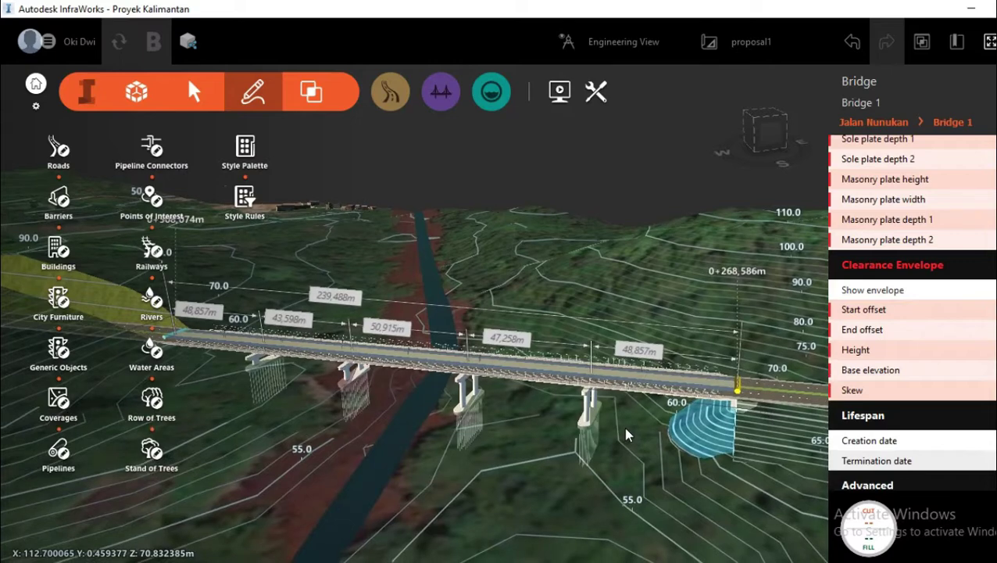
{"action": "scroll", "coordinate": [465, 433], "scroll_direction": "up", "scroll_amount": 2}
{"action": "left_click_drag", "start_coordinate": [525, 455], "coordinate": [549, 429]}
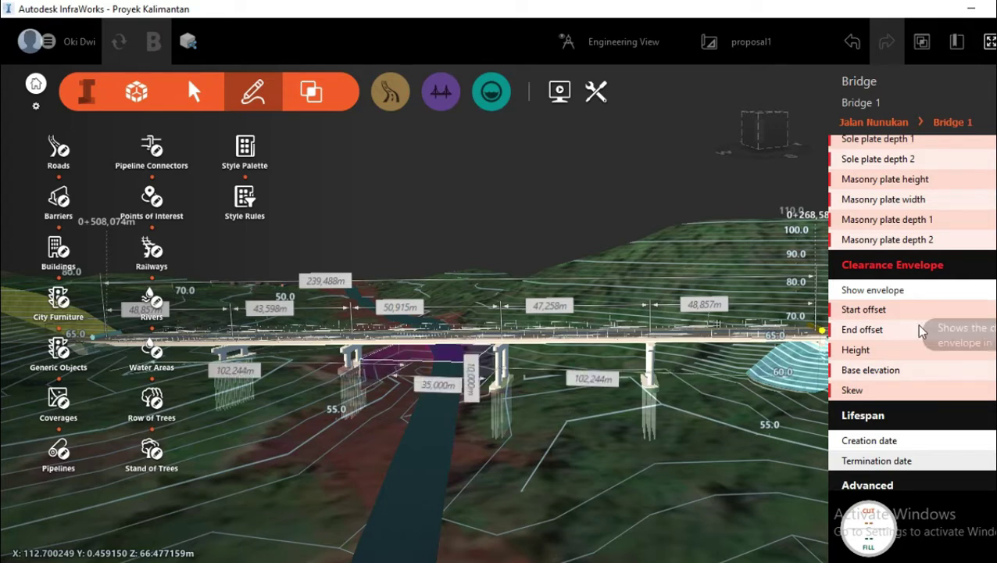
{"action": "left_click_drag", "start_coordinate": [530, 417], "coordinate": [541, 409]}
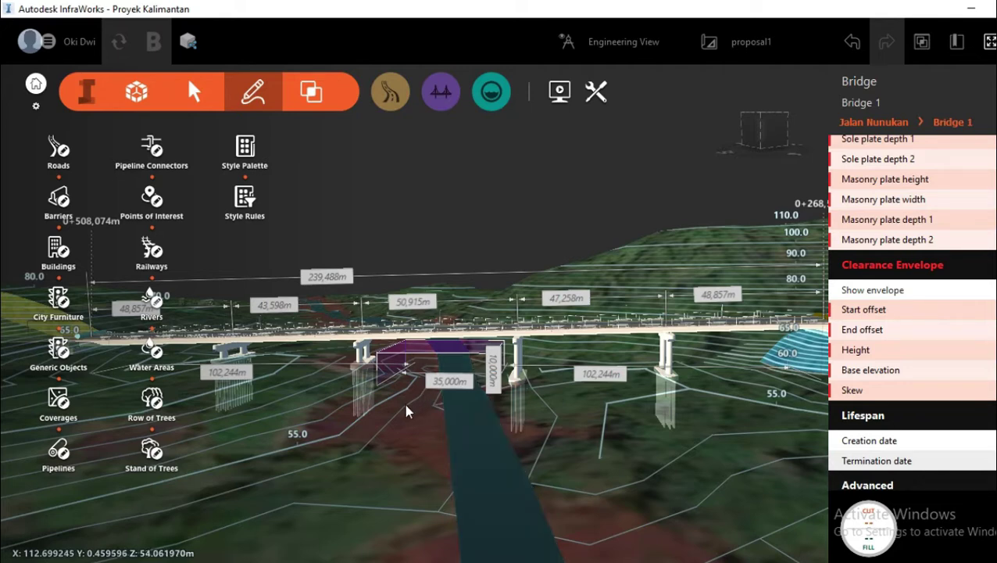
{"action": "left_click_drag", "start_coordinate": [406, 405], "coordinate": [406, 397]}
{"action": "scroll", "coordinate": [388, 329], "scroll_direction": "up", "scroll_amount": 2}
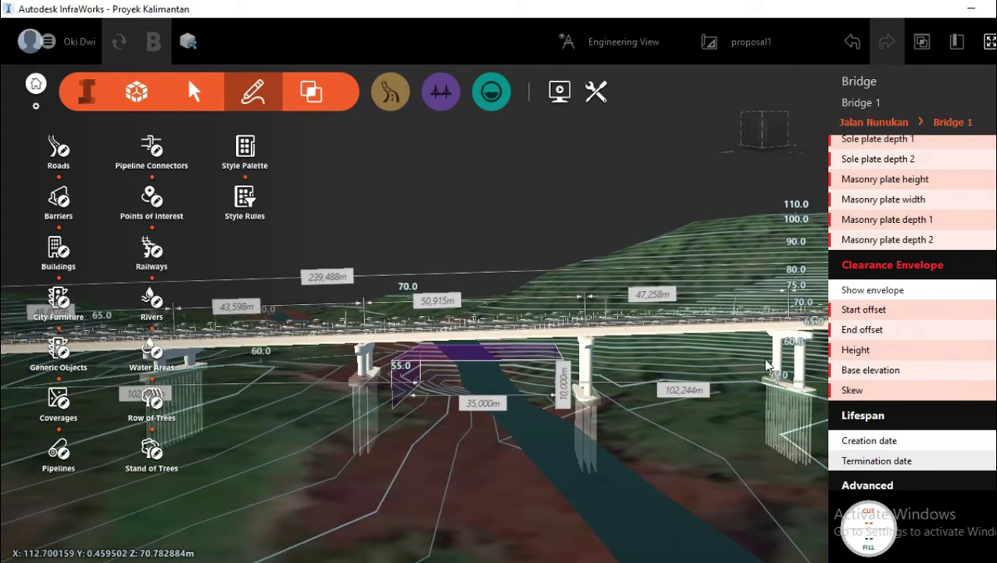
{"action": "scroll", "coordinate": [500, 402], "scroll_direction": "up", "scroll_amount": 2}
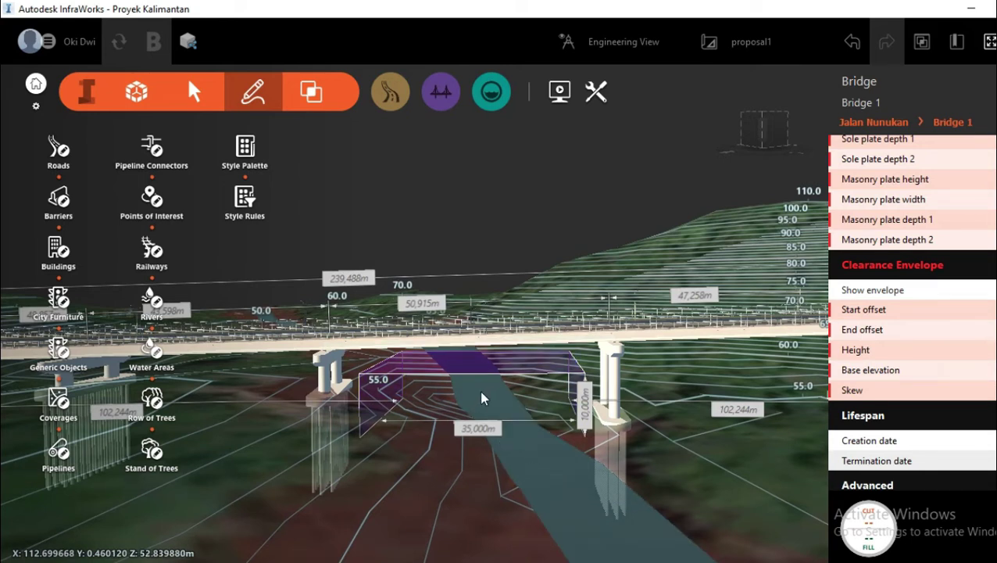
{"action": "scroll", "coordinate": [706, 461], "scroll_direction": "up", "scroll_amount": 2}
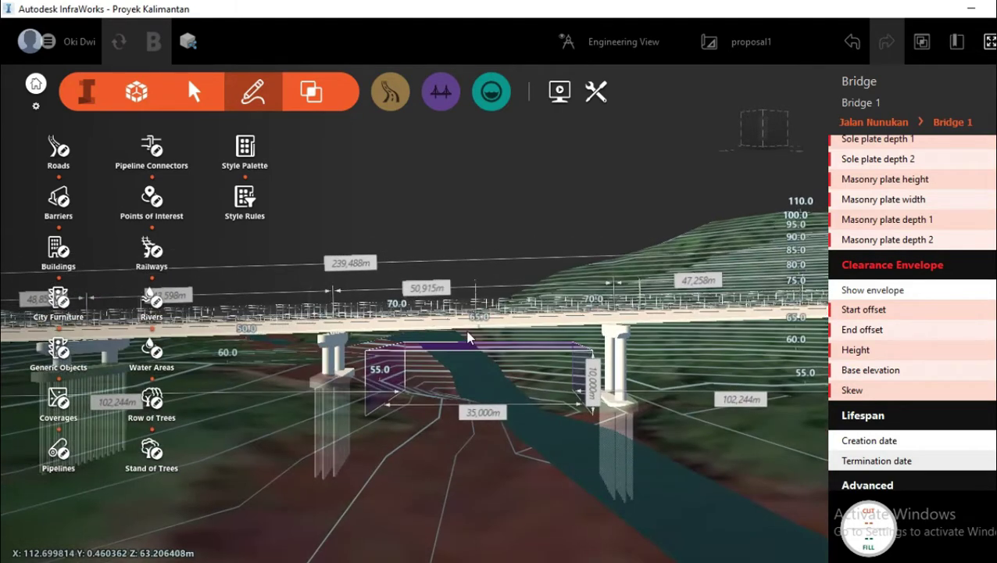
{"action": "scroll", "coordinate": [467, 338], "scroll_direction": "up", "scroll_amount": 2}
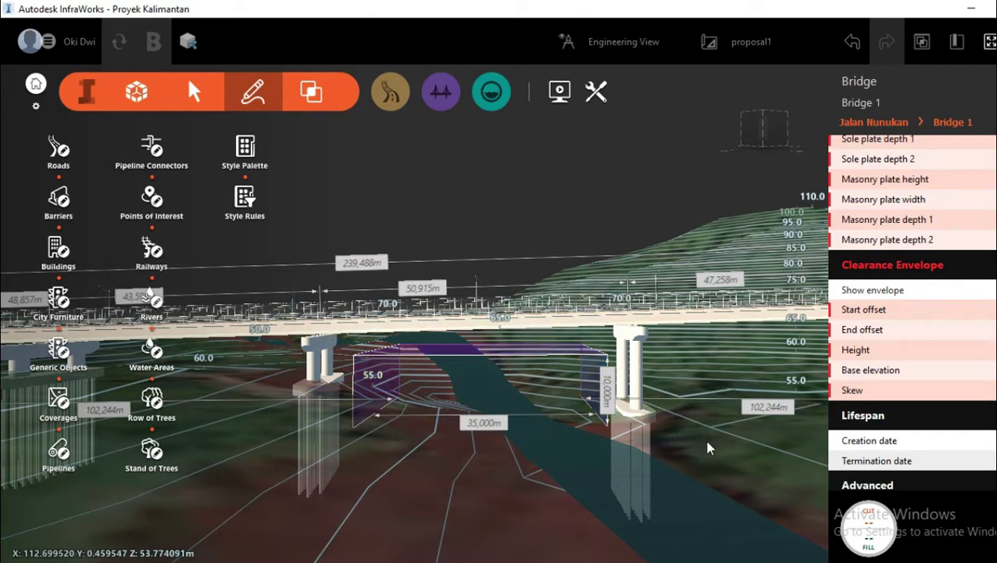
Deselect the bridge and examine its deck, median, railings and piers up close and from farther away.
{"action": "middle_click_drag", "start_coordinate": [707, 447], "coordinate": [639, 373]}
{"action": "left_click", "coordinate": [639, 373]}
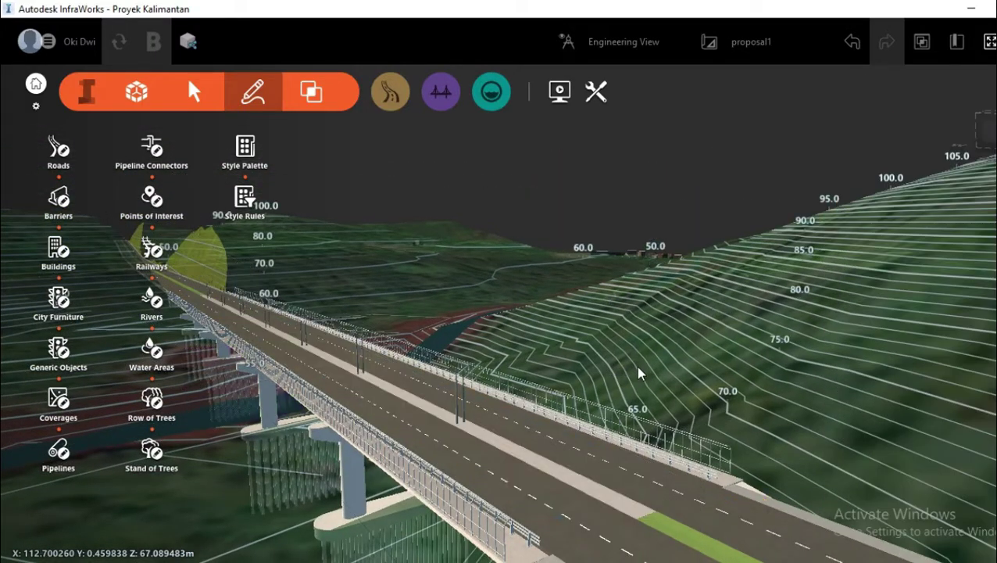
{"action": "scroll", "coordinate": [639, 373], "scroll_direction": "up", "scroll_amount": 2}
{"action": "scroll", "coordinate": [649, 397], "scroll_direction": "up", "scroll_amount": 2}
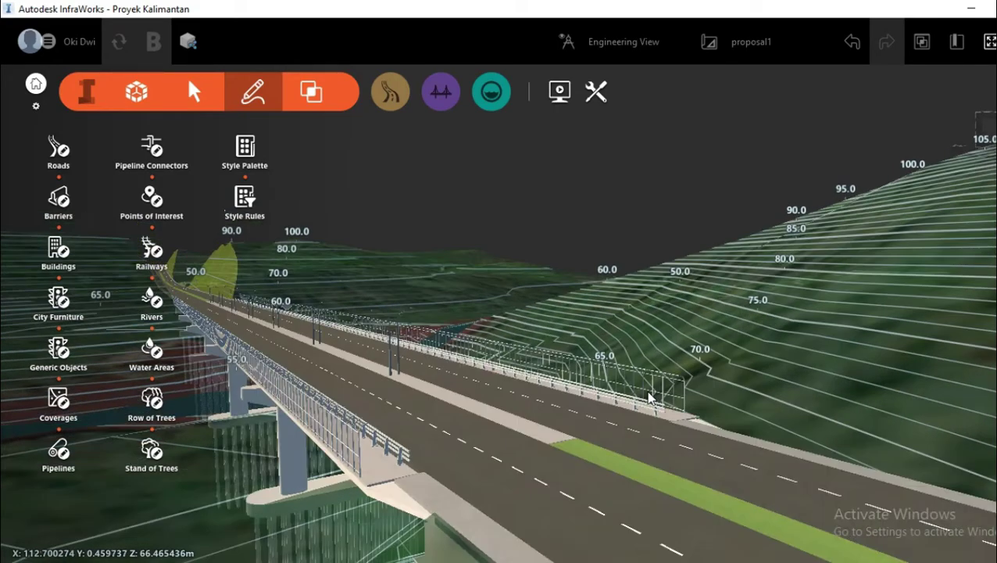
{"action": "scroll", "coordinate": [650, 399], "scroll_direction": "up", "scroll_amount": 3}
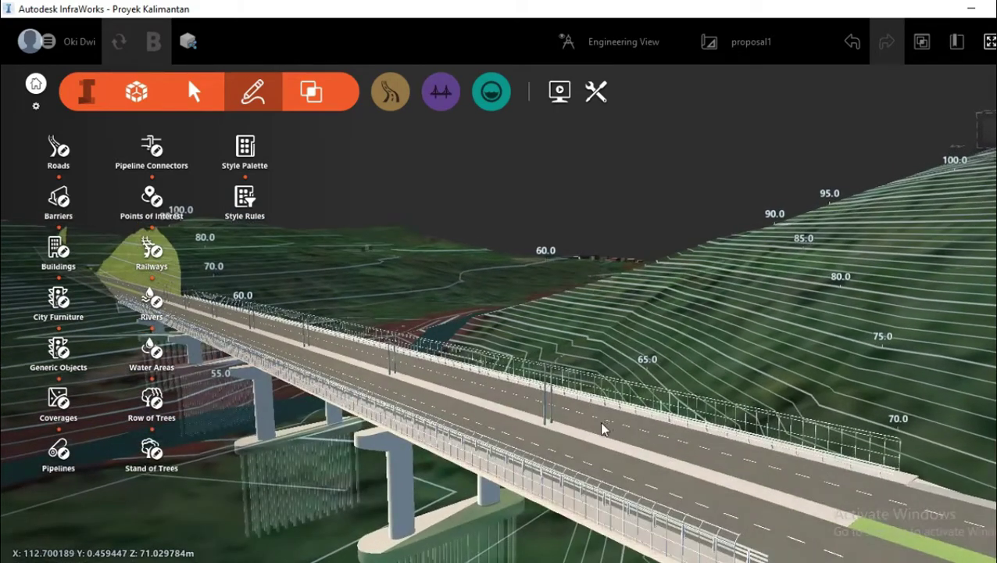
{"action": "scroll", "coordinate": [644, 352], "scroll_direction": "down", "scroll_amount": 3}
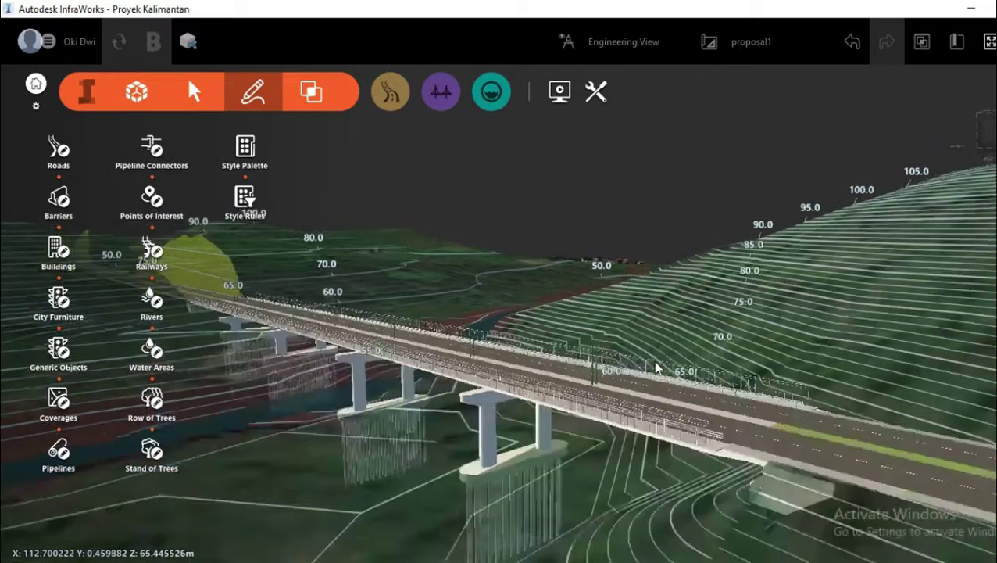
{"action": "scroll", "coordinate": [552, 412], "scroll_direction": "down", "scroll_amount": 3}
{"action": "middle_click_drag", "start_coordinate": [490, 438], "coordinate": [532, 465]}
{"action": "scroll", "coordinate": [561, 454], "scroll_direction": "up", "scroll_amount": 4}
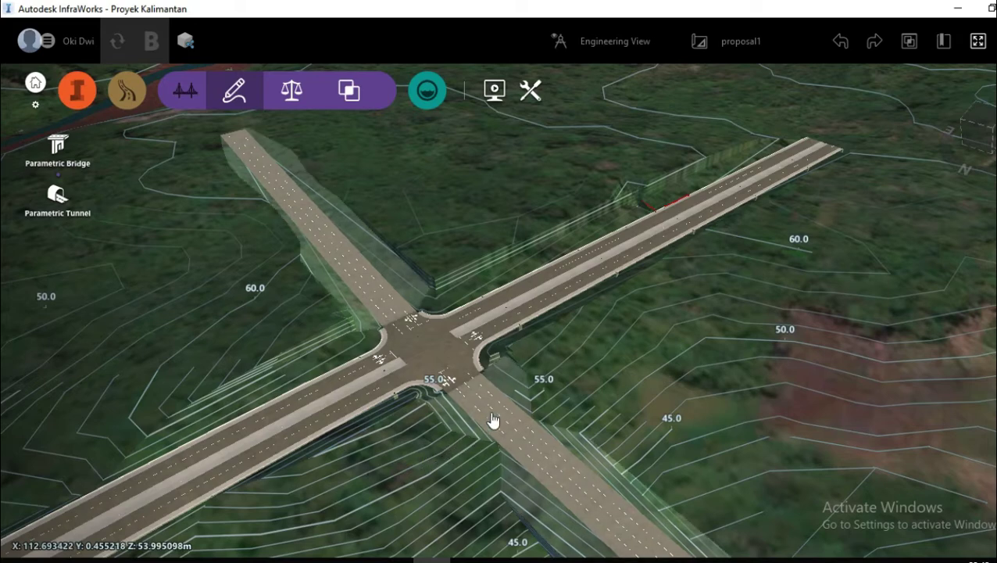
Open the profile view of the unnamed crossing road and raise its middle vertical point to about 66.9 m, above the intersecting road.
{"action": "left_click", "coordinate": [494, 421]}
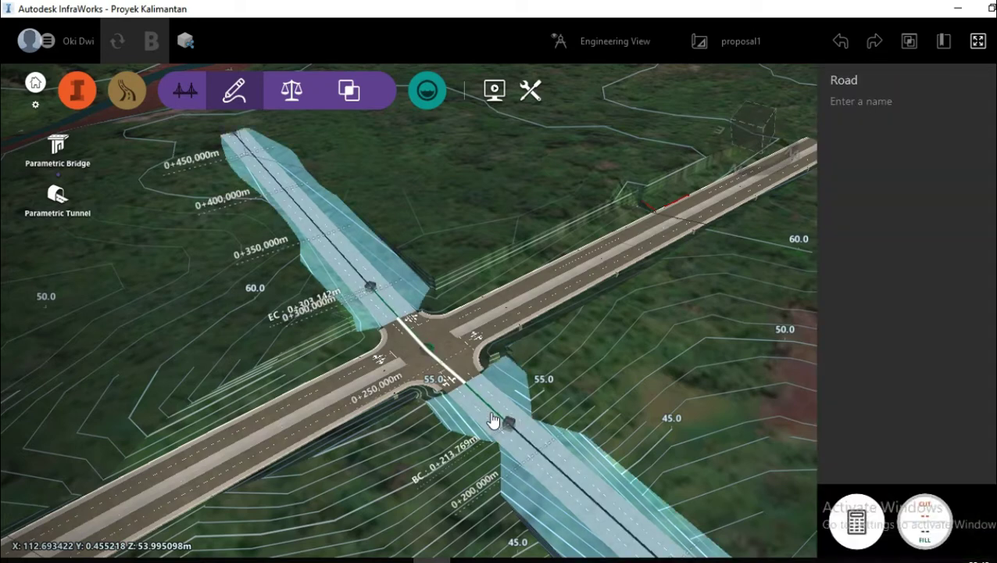
{"action": "right_click", "coordinate": [489, 422]}
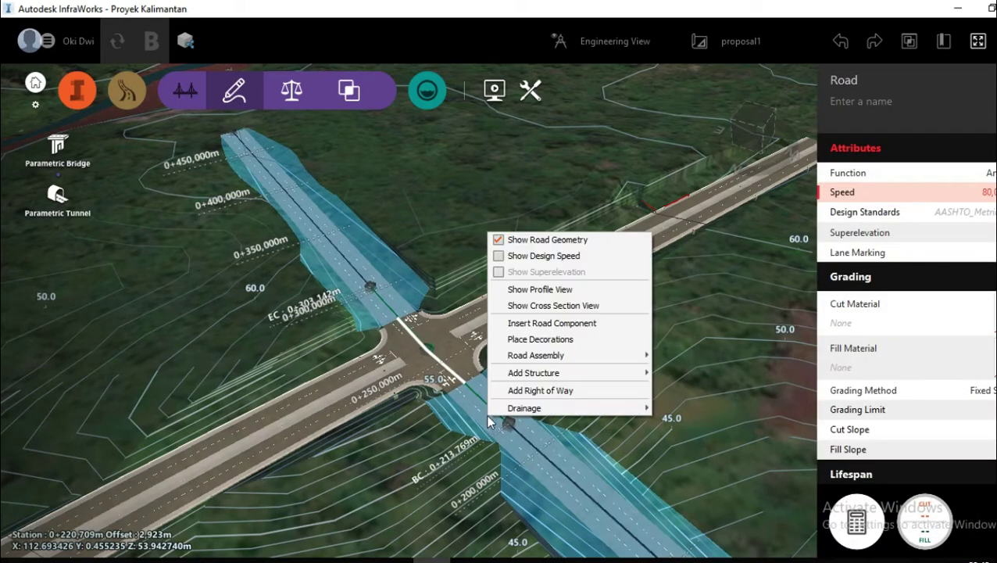
{"action": "left_click", "coordinate": [569, 290]}
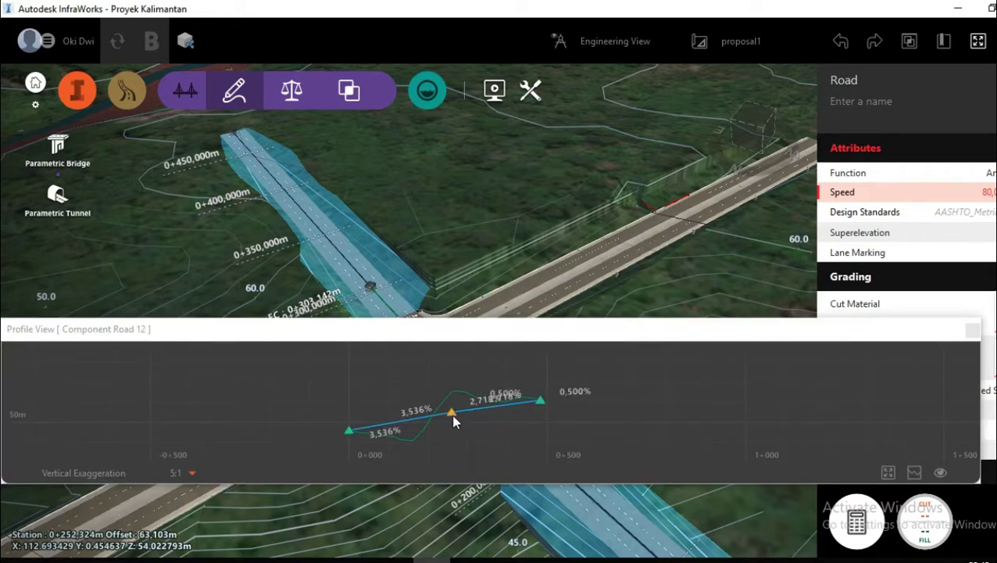
{"action": "left_click_drag", "start_coordinate": [451, 414], "coordinate": [450, 396]}
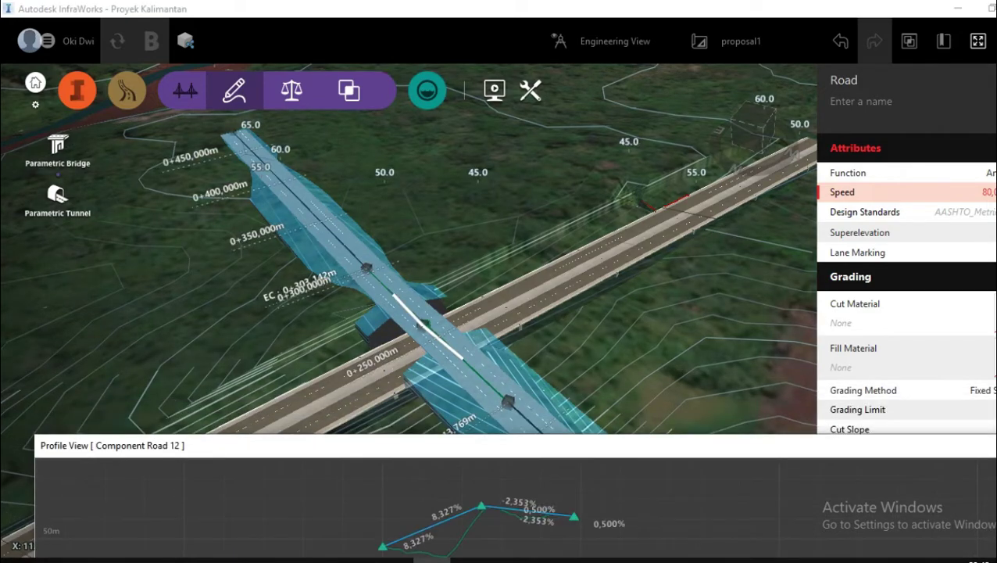
{"action": "middle_click_drag", "start_coordinate": [672, 349], "coordinate": [745, 304]}
{"action": "scroll", "coordinate": [507, 364], "scroll_direction": "up", "scroll_amount": 3}
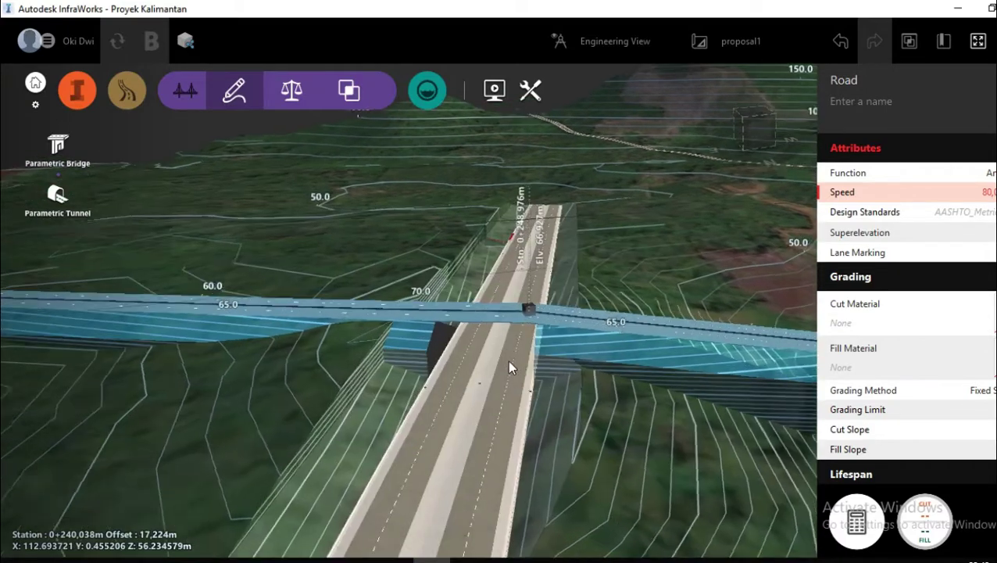
Add a parametric bridge to the raised road across the intersecting road, from about station 0+390 to 0+178, about 212 m long.
{"action": "scroll", "coordinate": [507, 360], "scroll_direction": "down", "scroll_amount": 2}
{"action": "middle_click_drag", "start_coordinate": [648, 285], "coordinate": [573, 412]}
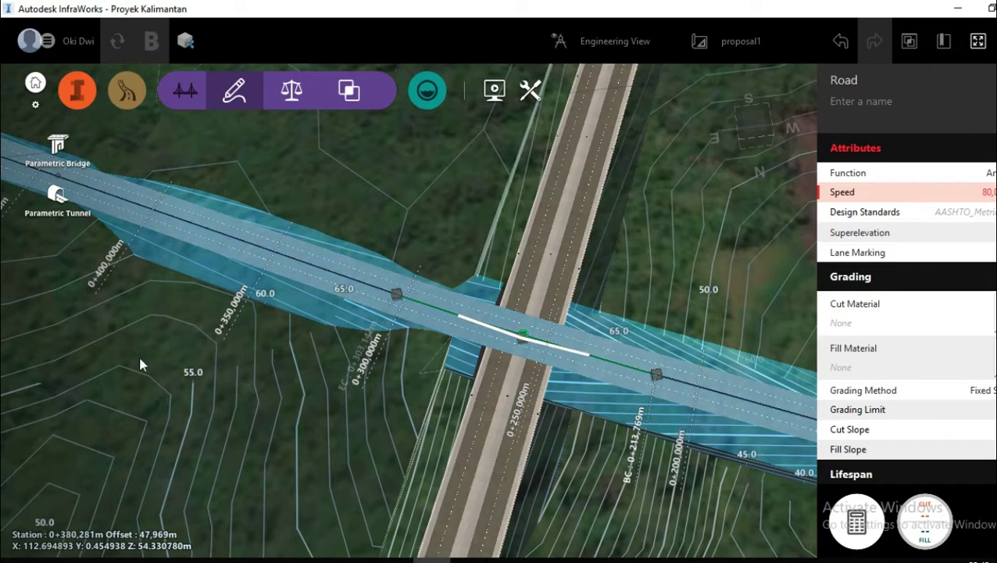
{"action": "key", "text": "Escape"}
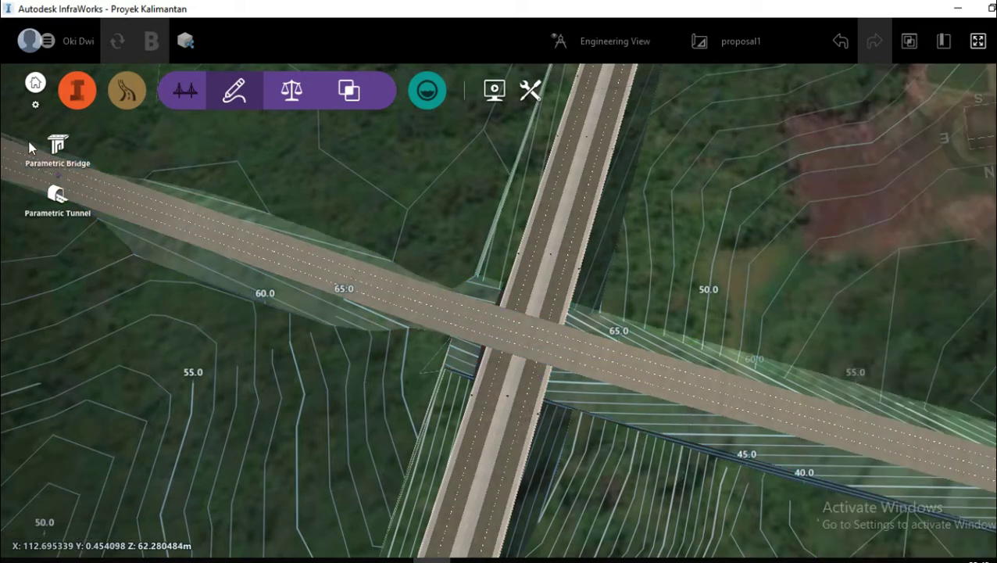
{"action": "left_click", "coordinate": [56, 145]}
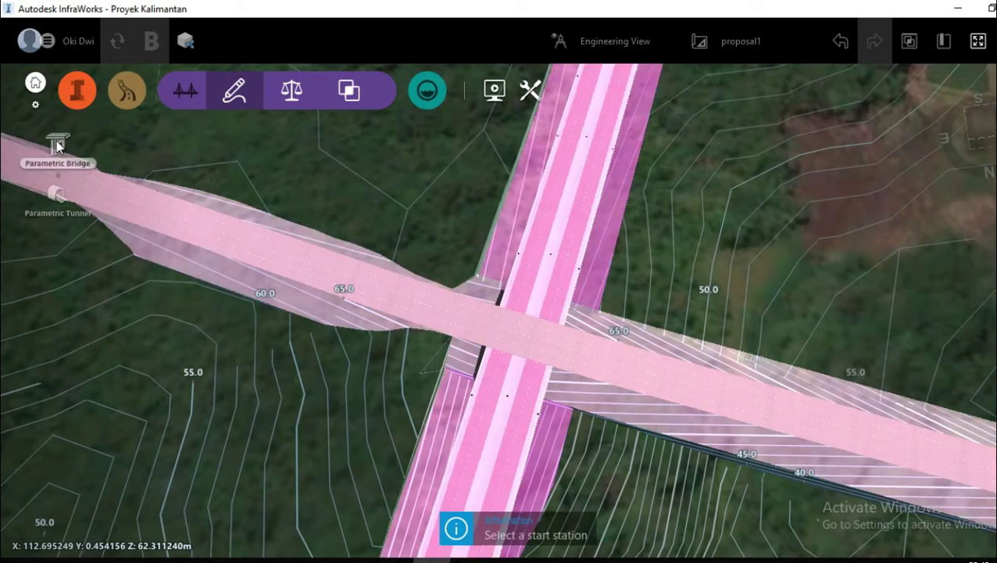
{"action": "left_click", "coordinate": [172, 222]}
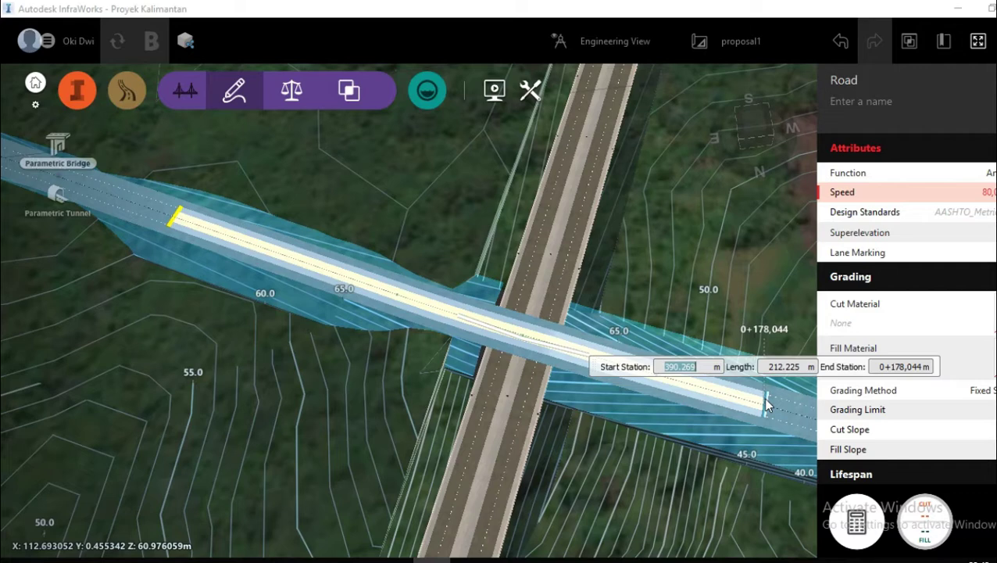
{"action": "left_click", "coordinate": [766, 404]}
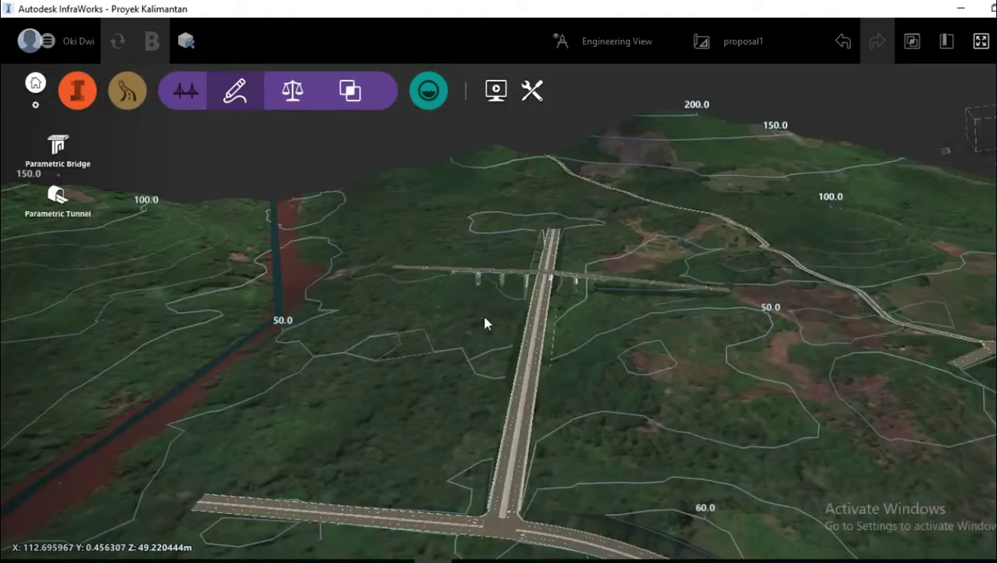
Inspect the new overpass from several sides and select the foundation of the pier standing on the road beneath it.
{"action": "scroll", "coordinate": [562, 254], "scroll_direction": "up", "scroll_amount": 5}
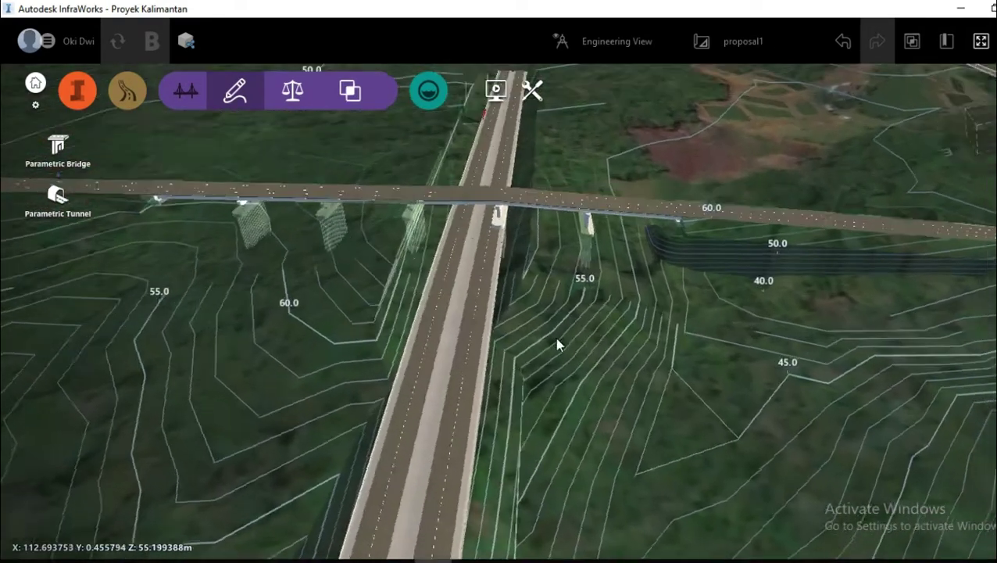
{"action": "middle_click_drag", "start_coordinate": [557, 344], "coordinate": [543, 308]}
{"action": "left_click_drag", "start_coordinate": [543, 301], "coordinate": [533, 311]}
{"action": "scroll", "coordinate": [540, 229], "scroll_direction": "up", "scroll_amount": 1}
{"action": "scroll", "coordinate": [521, 206], "scroll_direction": "up", "scroll_amount": 2}
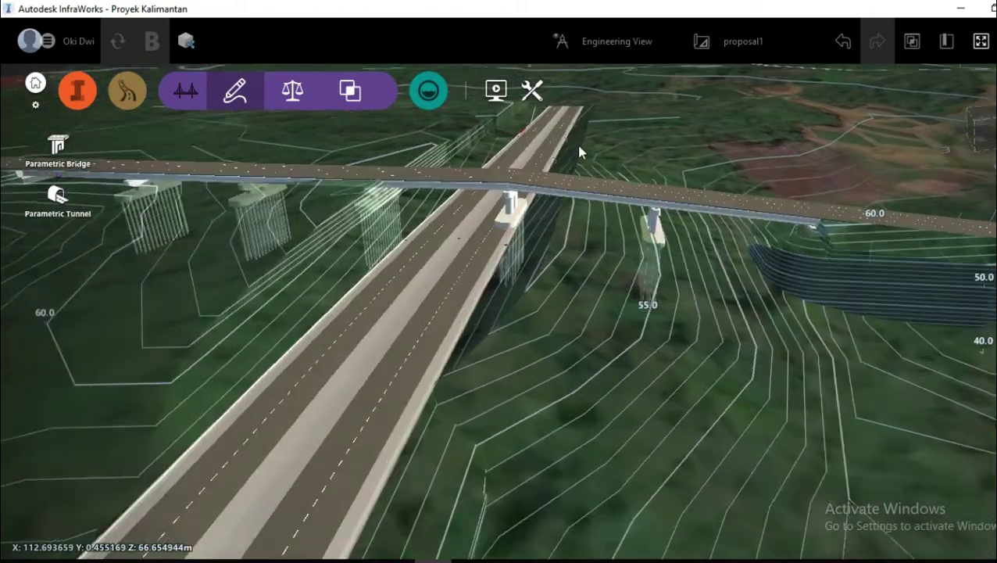
{"action": "left_click_drag", "start_coordinate": [627, 133], "coordinate": [419, 375]}
{"action": "scroll", "coordinate": [419, 375], "scroll_direction": "up", "scroll_amount": 5}
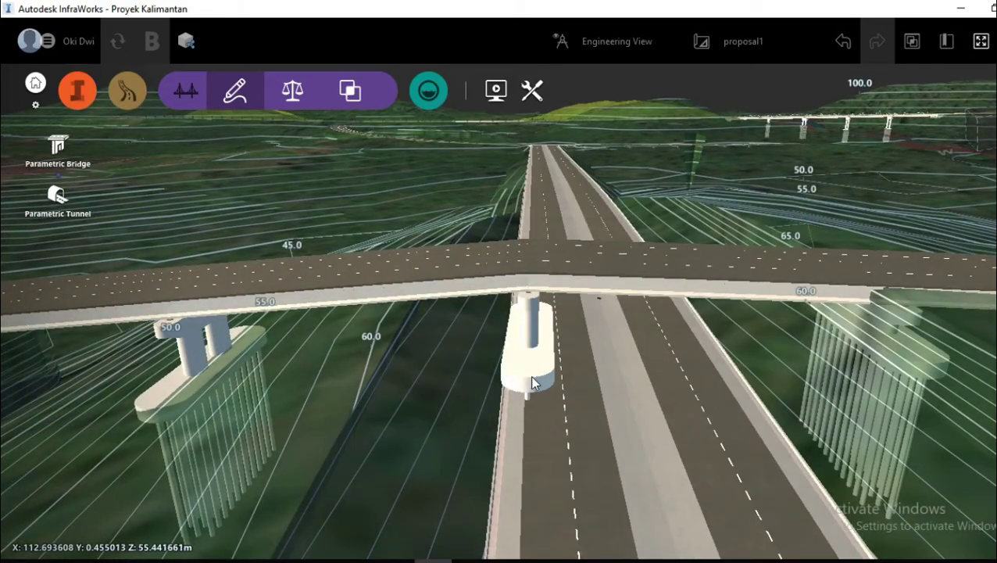
{"action": "scroll", "coordinate": [530, 380], "scroll_direction": "up", "scroll_amount": 3}
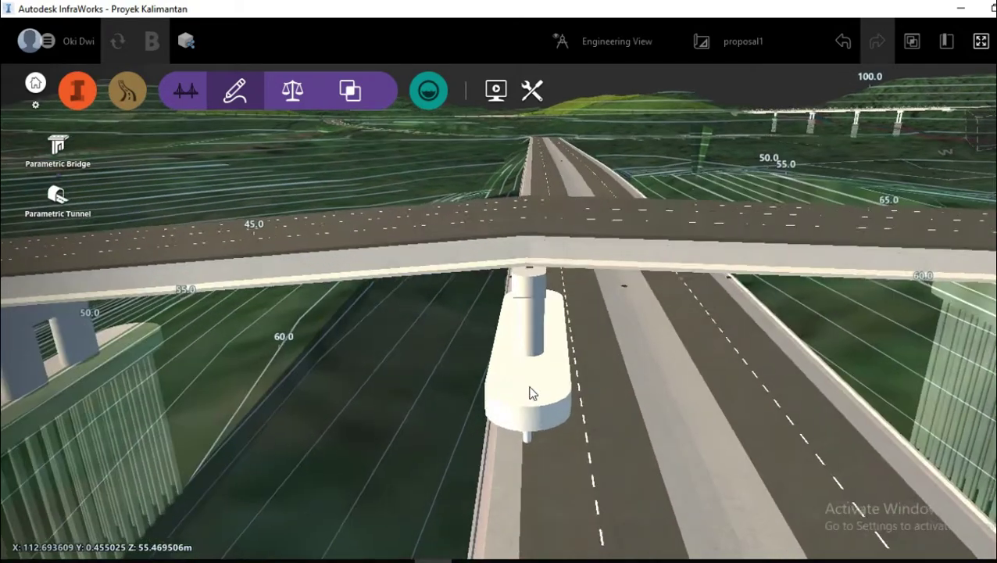
{"action": "left_click", "coordinate": [540, 402]}
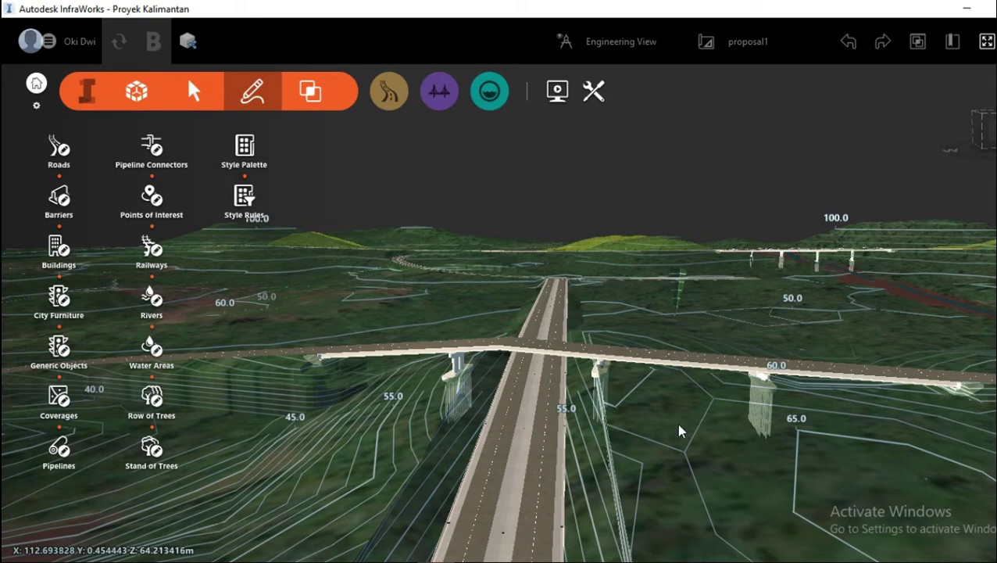
Draw a straight railway in the Railway style across the crossing road, beside the overpass and roughly parallel to the divided road, and deselect it.
{"action": "mouse_move", "coordinate": [680, 431]}
{"action": "left_mouse_down"}
{"action": "mouse_move", "coordinate": [670, 451]}
{"action": "mouse_move", "coordinate": [684, 430]}
{"action": "left_mouse_up"}
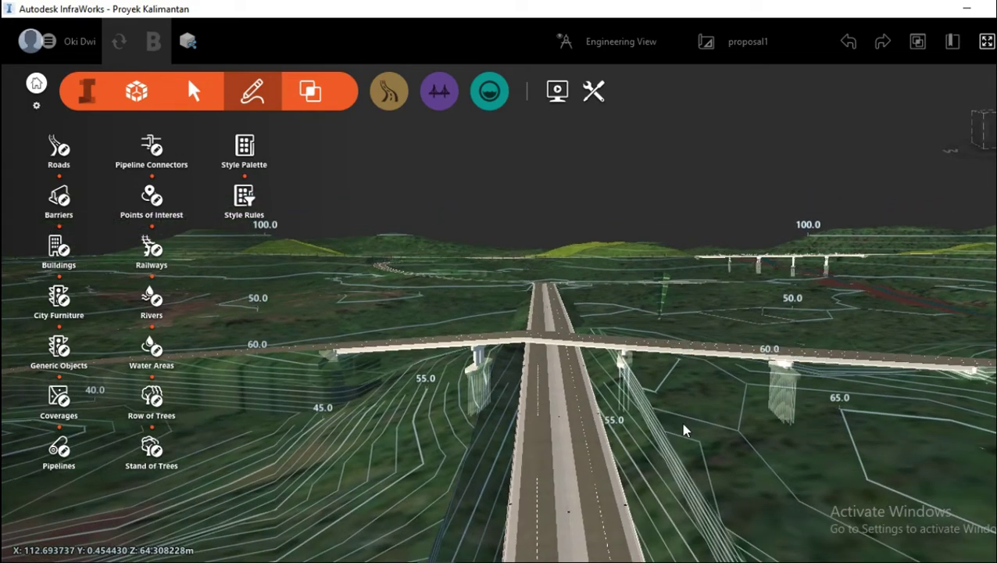
{"action": "scroll", "coordinate": [684, 430], "scroll_direction": "up", "scroll_amount": 3}
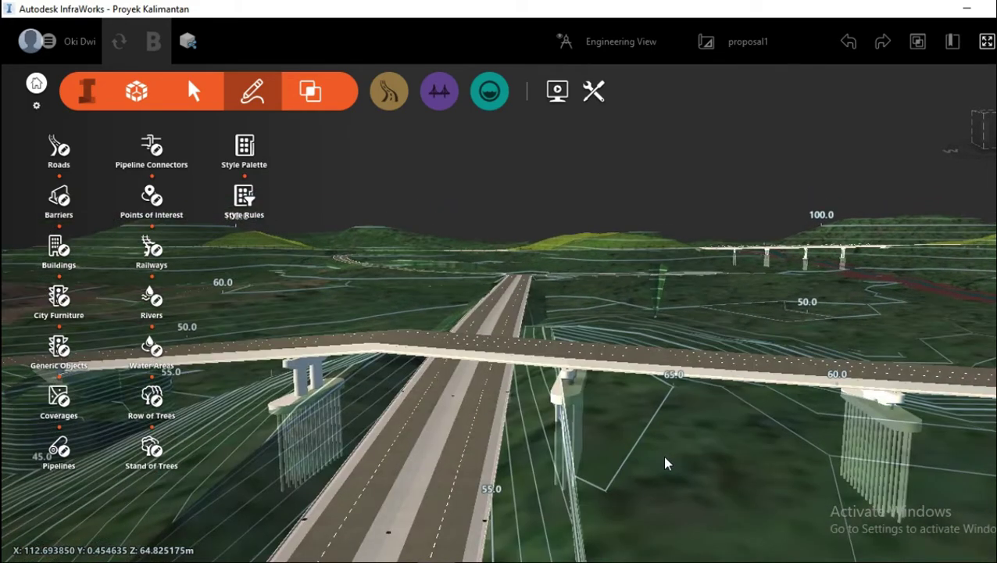
{"action": "left_click_drag", "start_coordinate": [667, 461], "coordinate": [383, 475]}
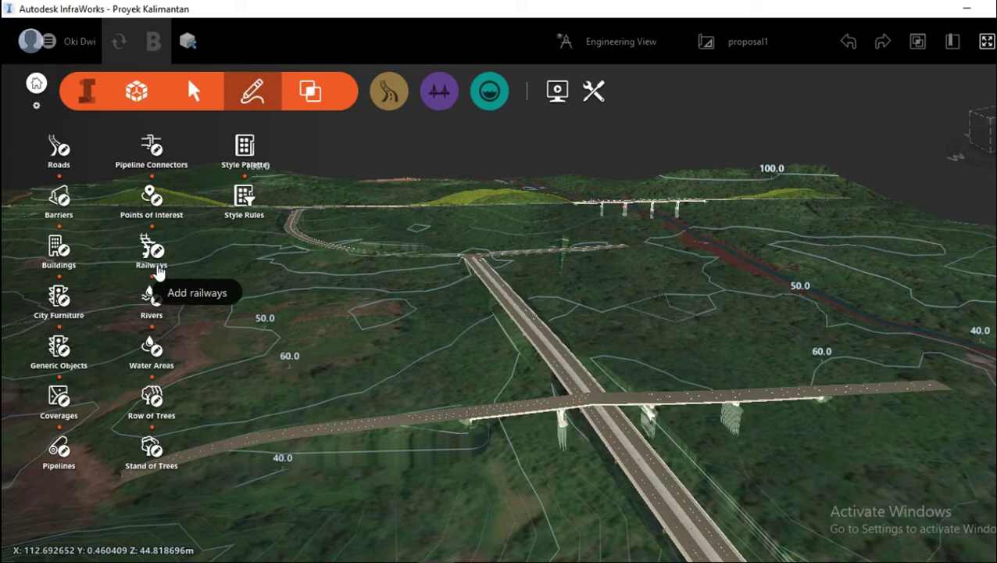
{"action": "left_click", "coordinate": [156, 266]}
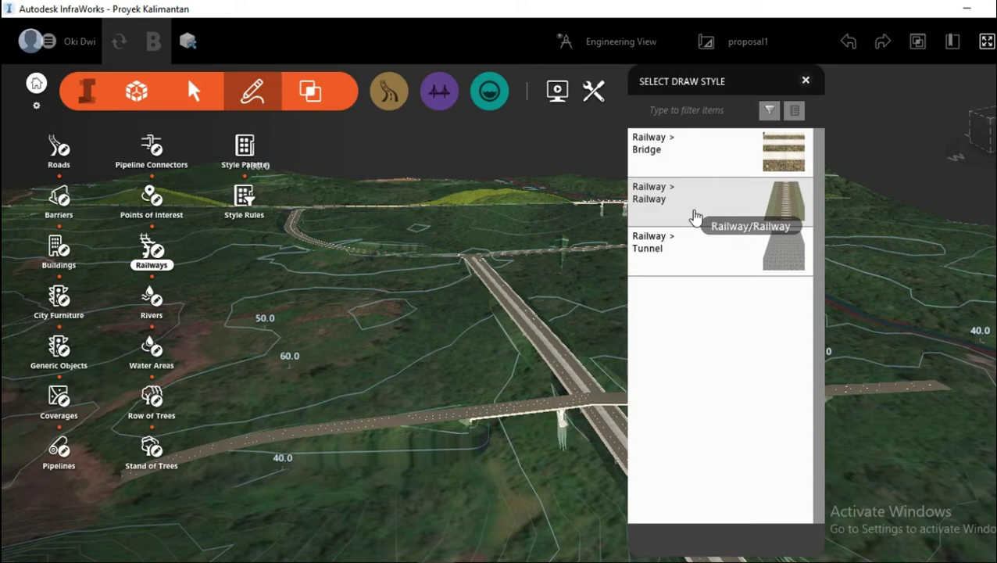
{"action": "left_click", "coordinate": [696, 217]}
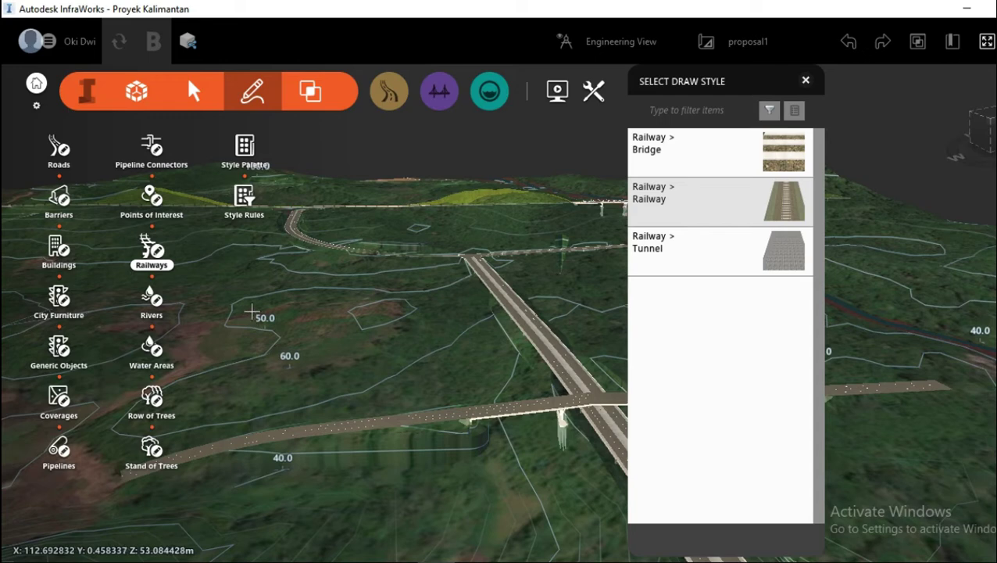
{"action": "scroll", "coordinate": [258, 344], "scroll_direction": "down", "scroll_amount": 3}
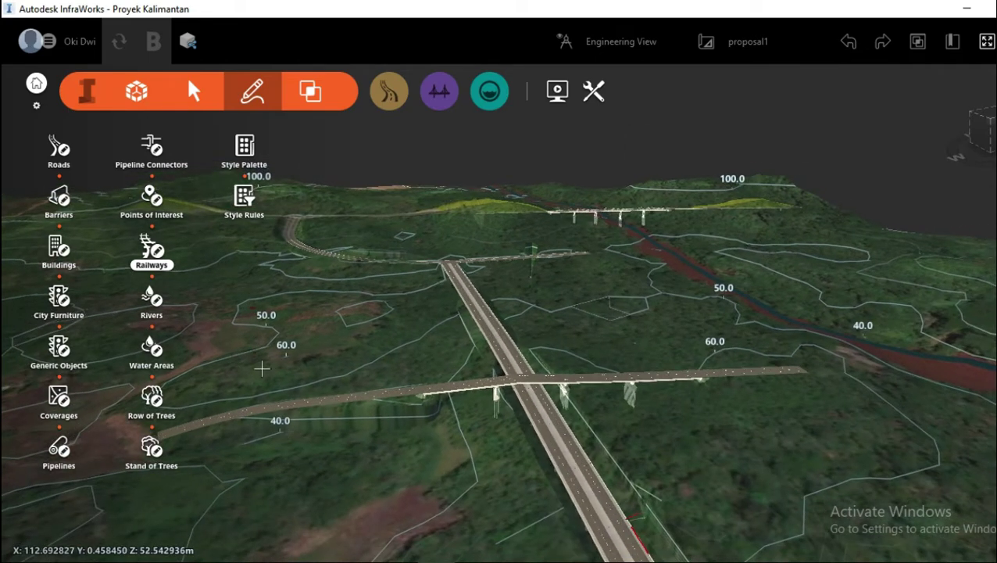
{"action": "left_click", "coordinate": [262, 368]}
{"action": "scroll", "coordinate": [260, 414], "scroll_direction": "down", "scroll_amount": 1}
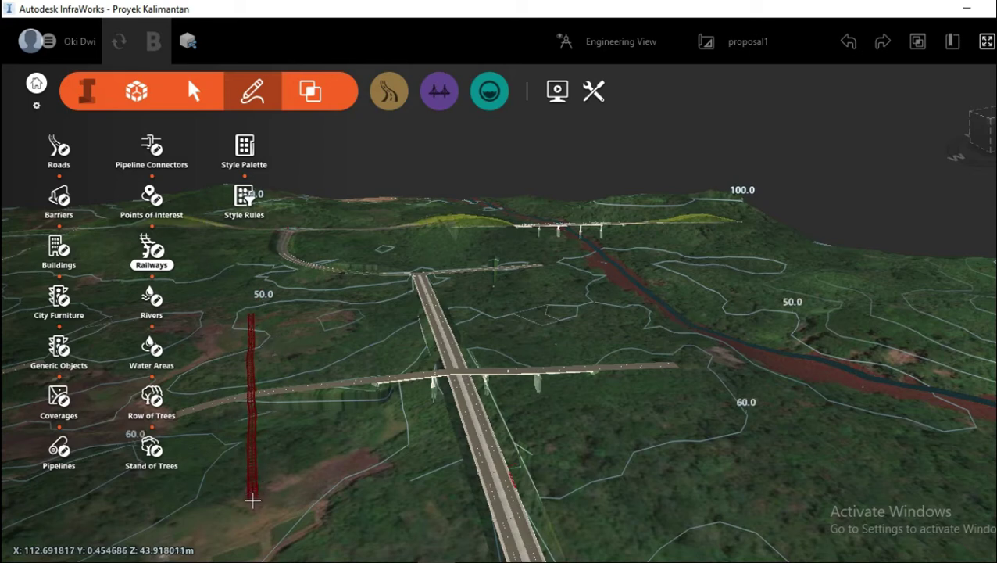
{"action": "double_click", "coordinate": [253, 508]}
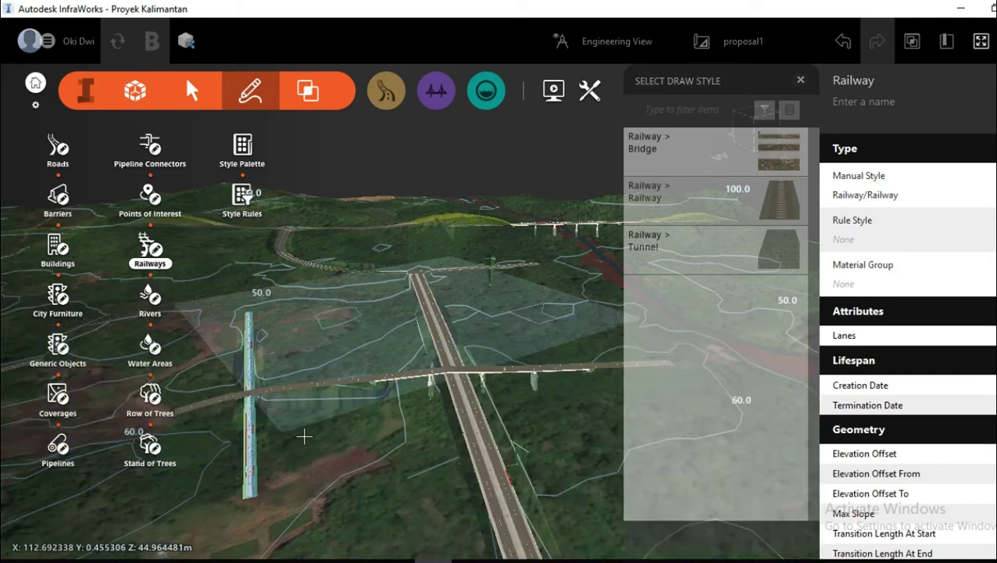
{"action": "middle_click_drag", "start_coordinate": [304, 436], "coordinate": [245, 369]}
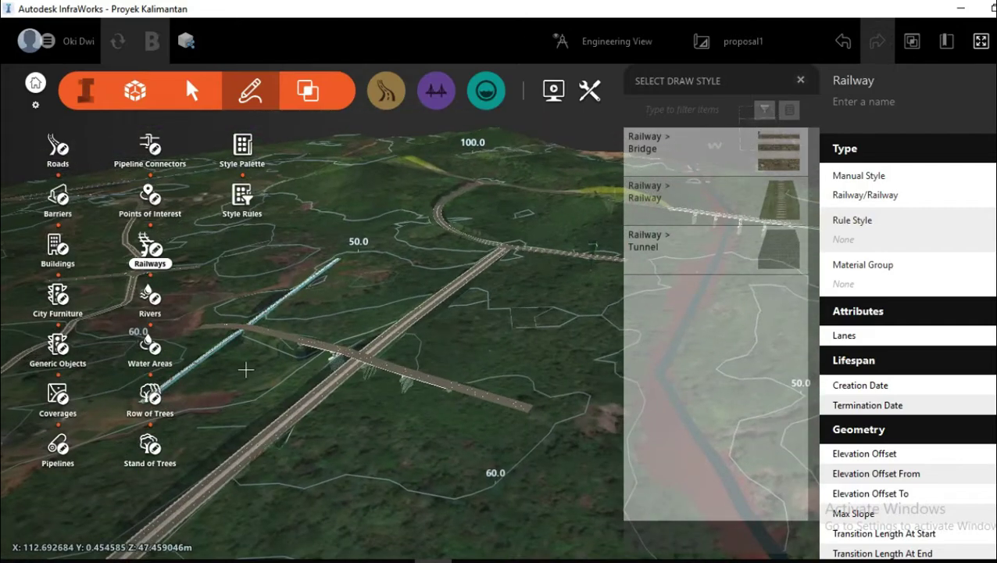
{"action": "scroll", "coordinate": [246, 370], "scroll_direction": "up", "scroll_amount": 5}
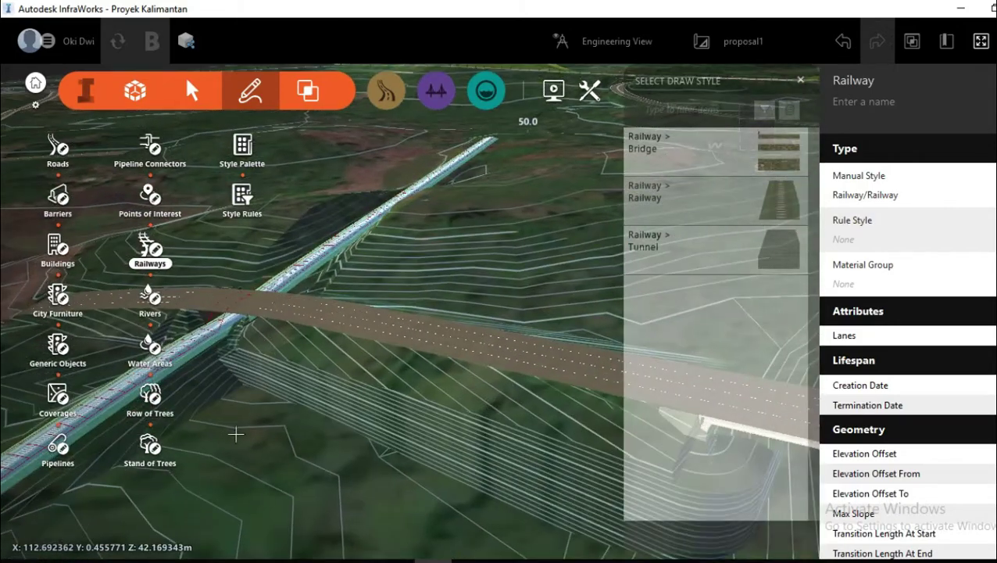
{"action": "middle_click_drag", "start_coordinate": [236, 434], "coordinate": [386, 390]}
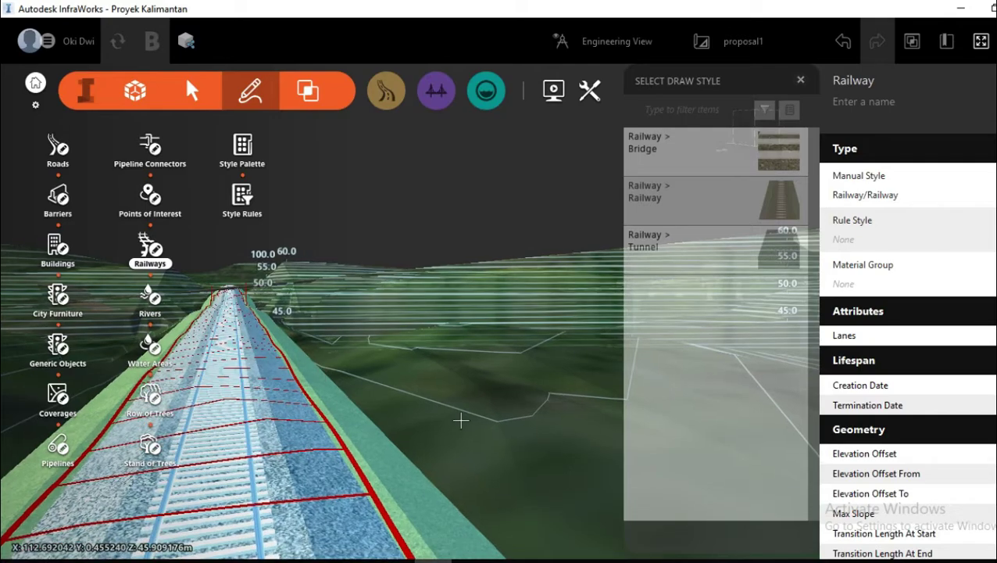
{"action": "double_click", "coordinate": [462, 422]}
{"action": "key", "text": "Escape"}
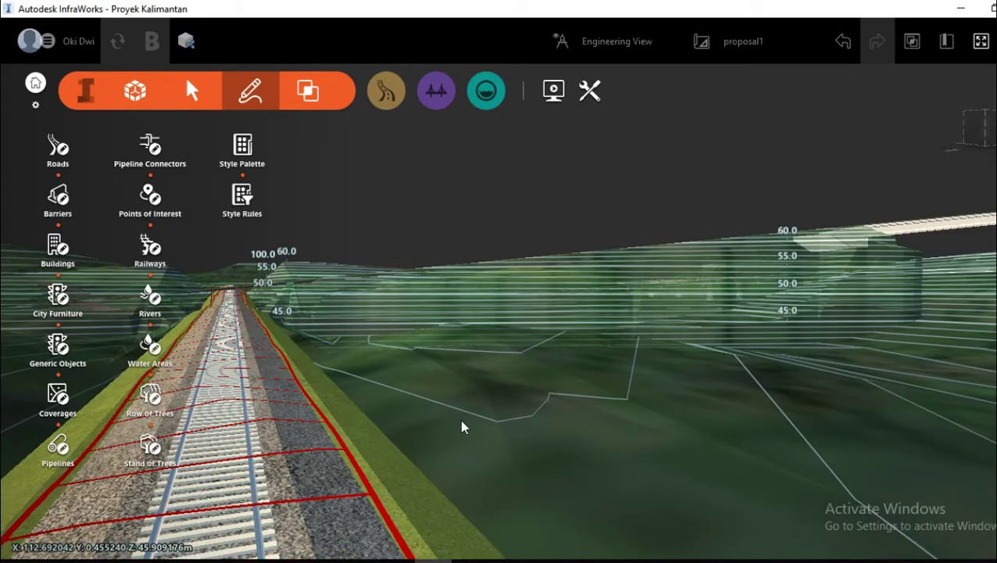
Examine the railway along its length and where it meets the crossing road, from track level and from above.
{"action": "scroll", "coordinate": [188, 405], "scroll_direction": "up", "scroll_amount": 5}
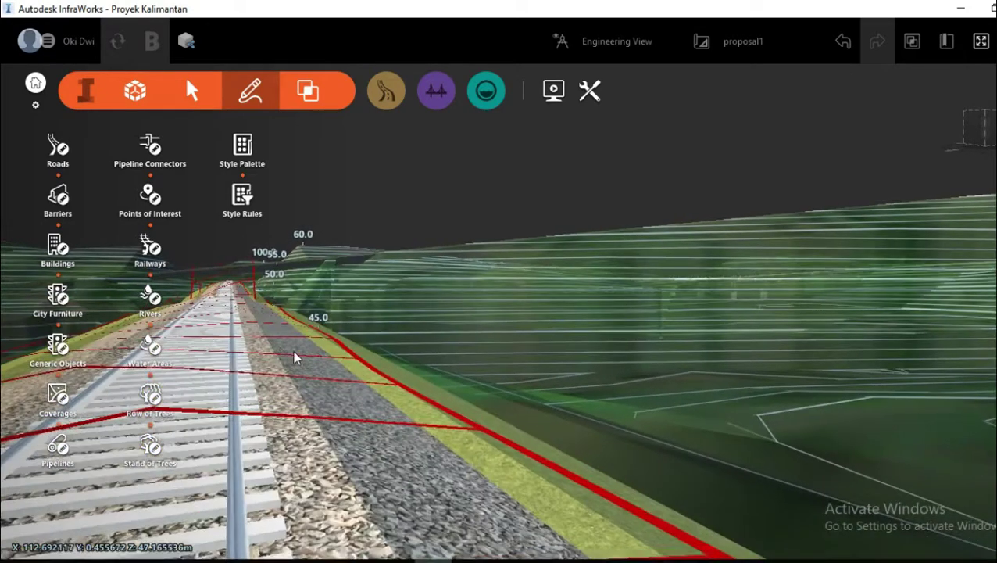
{"action": "scroll", "coordinate": [332, 367], "scroll_direction": "up", "scroll_amount": 3}
{"action": "scroll", "coordinate": [350, 379], "scroll_direction": "down", "scroll_amount": 5}
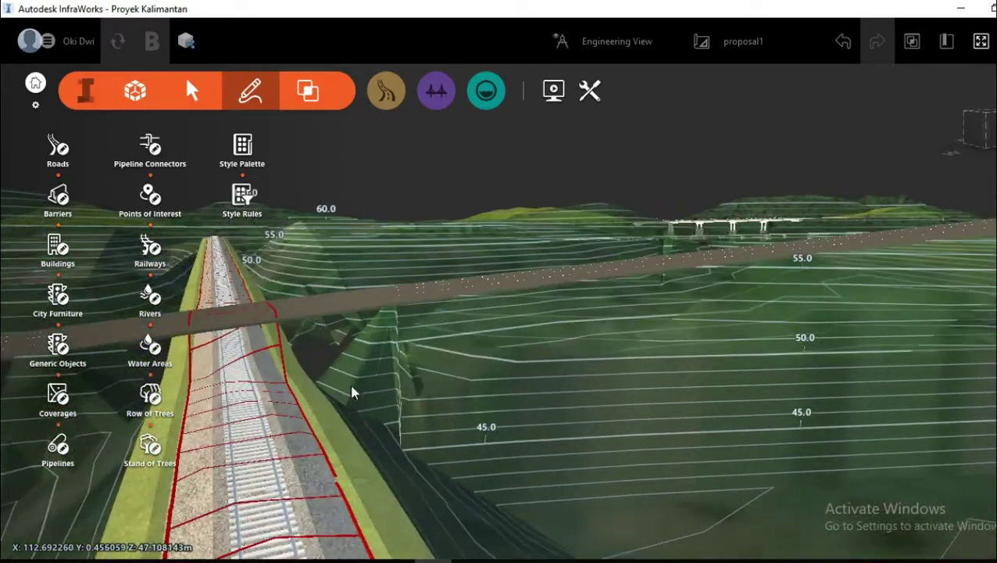
{"action": "middle_click_drag", "start_coordinate": [352, 393], "coordinate": [149, 350]}
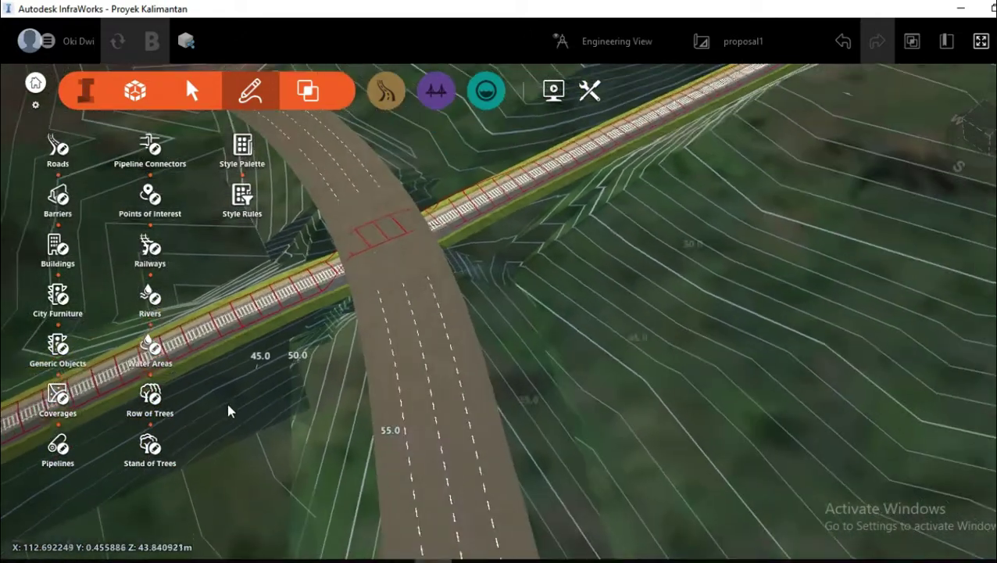
{"action": "middle_click_drag", "start_coordinate": [231, 411], "coordinate": [526, 304]}
{"action": "scroll", "coordinate": [501, 327], "scroll_direction": "down", "scroll_amount": 5}
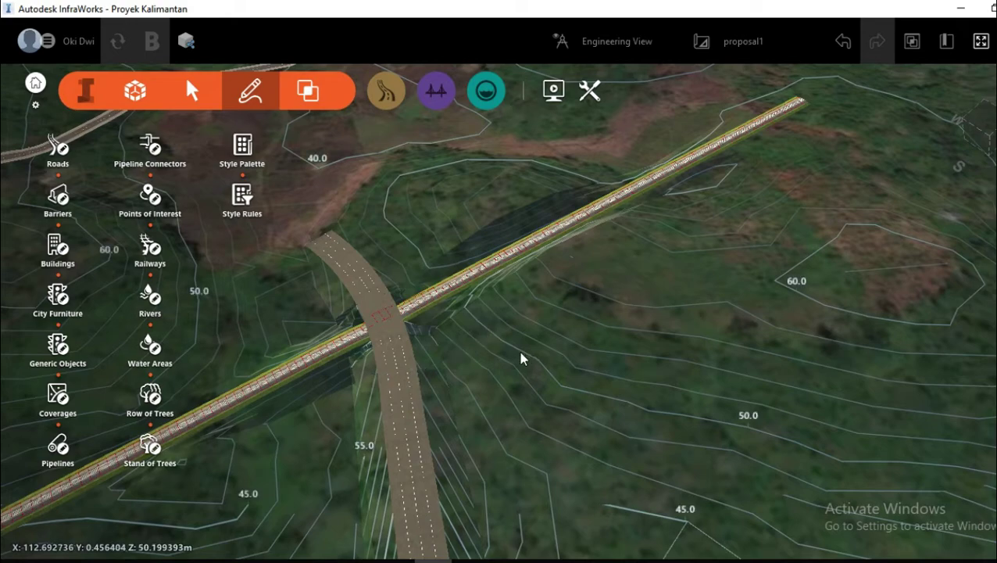
{"action": "scroll", "coordinate": [499, 357], "scroll_direction": "down", "scroll_amount": 3}
{"action": "scroll", "coordinate": [520, 351], "scroll_direction": "up", "scroll_amount": 3}
{"action": "middle_click_drag", "start_coordinate": [520, 352], "coordinate": [538, 280]}
{"action": "scroll", "coordinate": [538, 280], "scroll_direction": "up", "scroll_amount": 8}
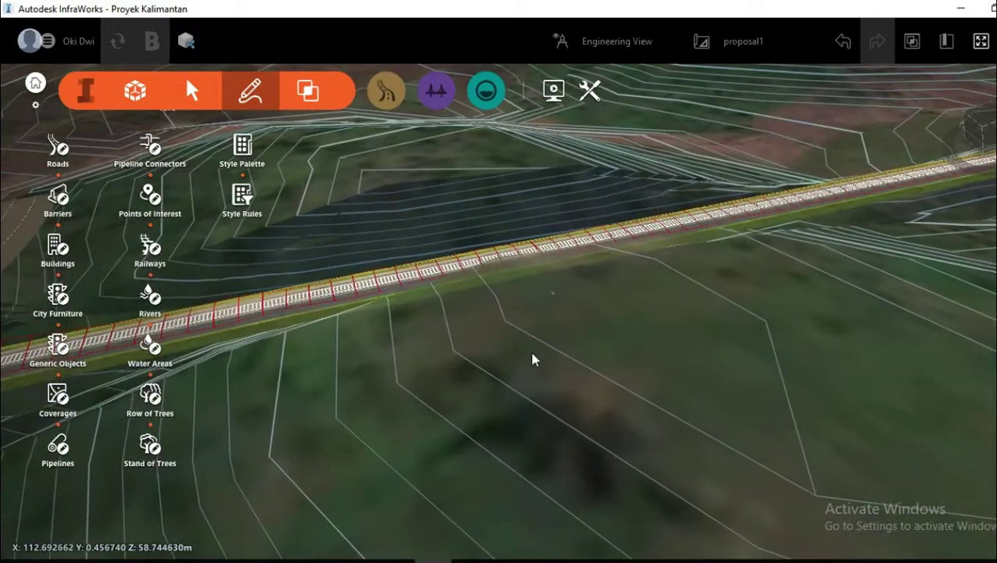
{"action": "middle_click_drag", "start_coordinate": [533, 359], "coordinate": [557, 341]}
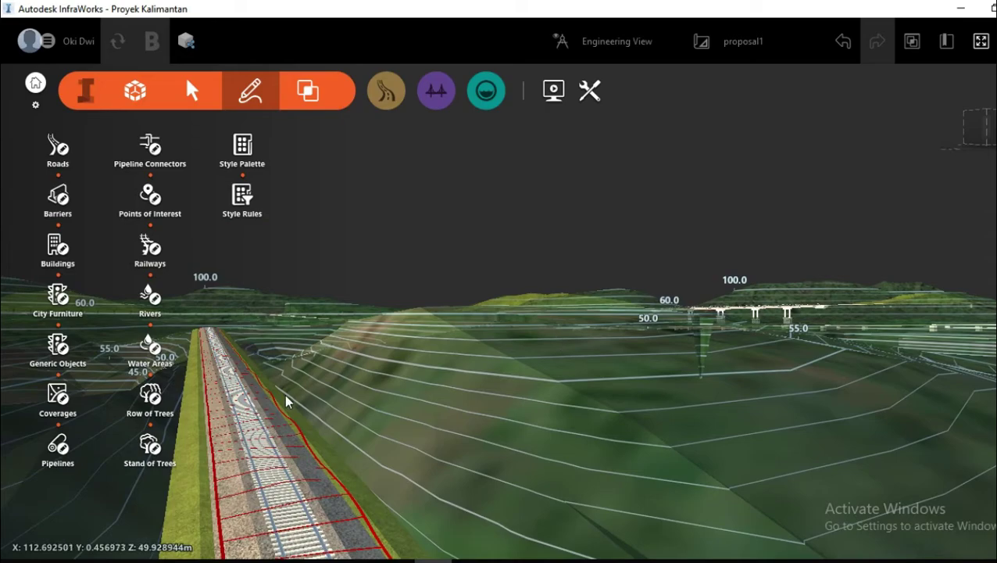
Add a parametric tunnel to the divided road near the T-junction, from station 0+733.378 to 0+527.642, about 205.7 m long.
{"action": "middle_click_drag", "start_coordinate": [286, 401], "coordinate": [469, 483]}
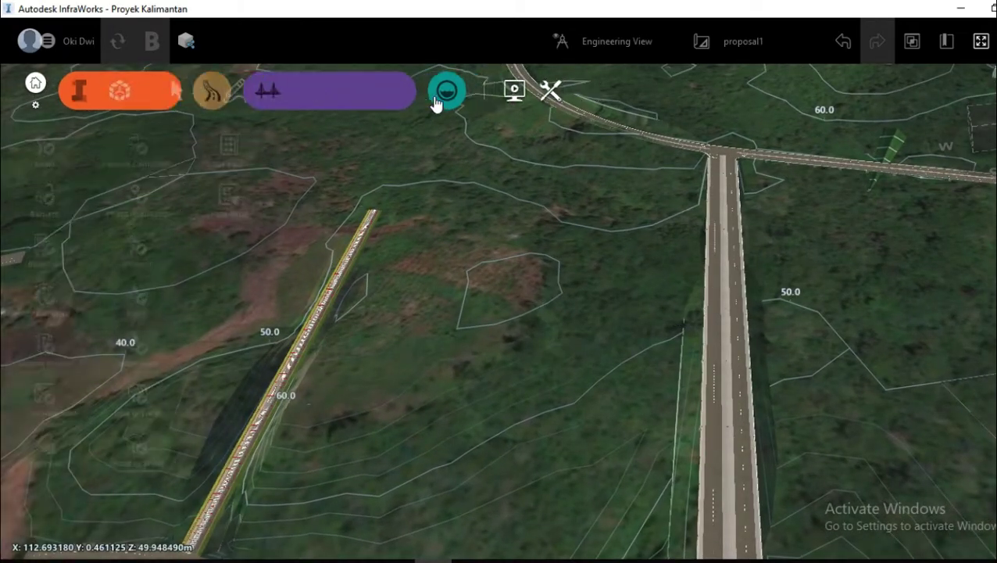
{"action": "mouse_move", "coordinate": [185, 91]}
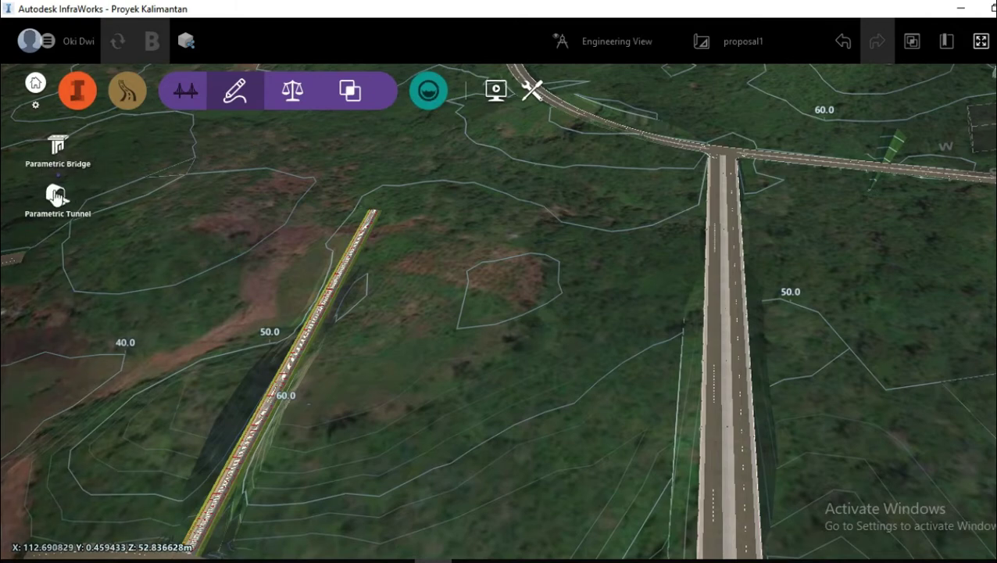
{"action": "left_click", "coordinate": [54, 196]}
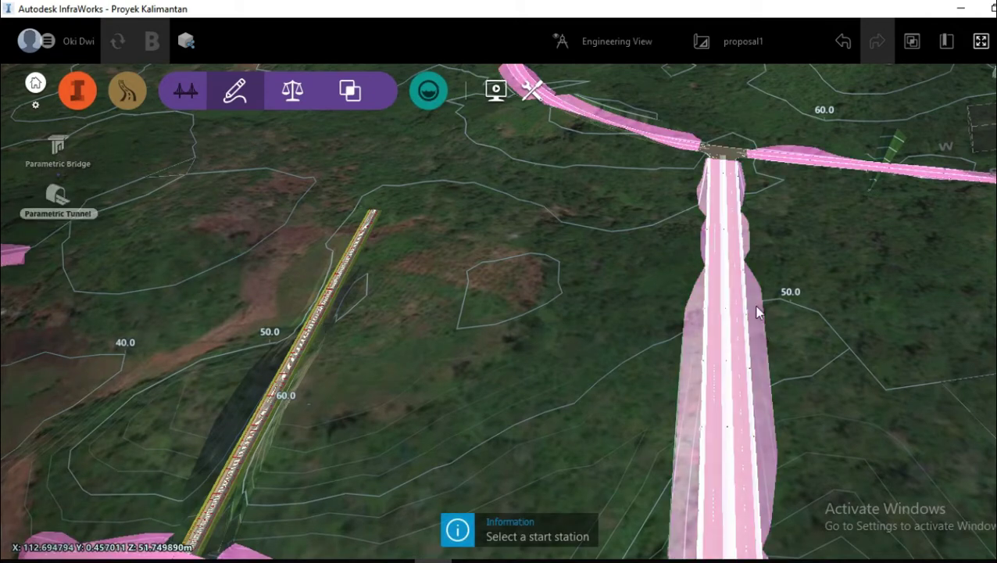
{"action": "left_click", "coordinate": [723, 178]}
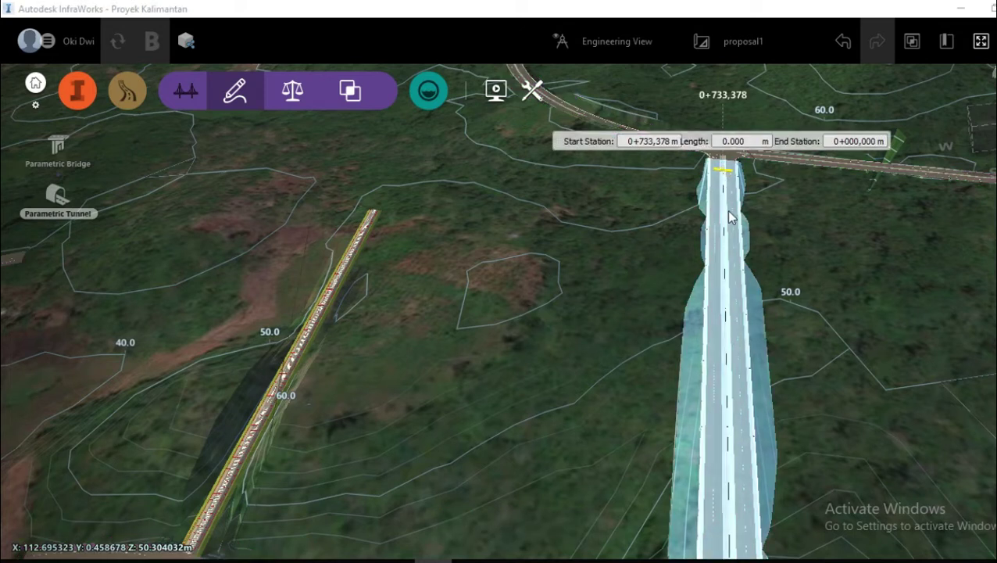
{"action": "left_click", "coordinate": [727, 333]}
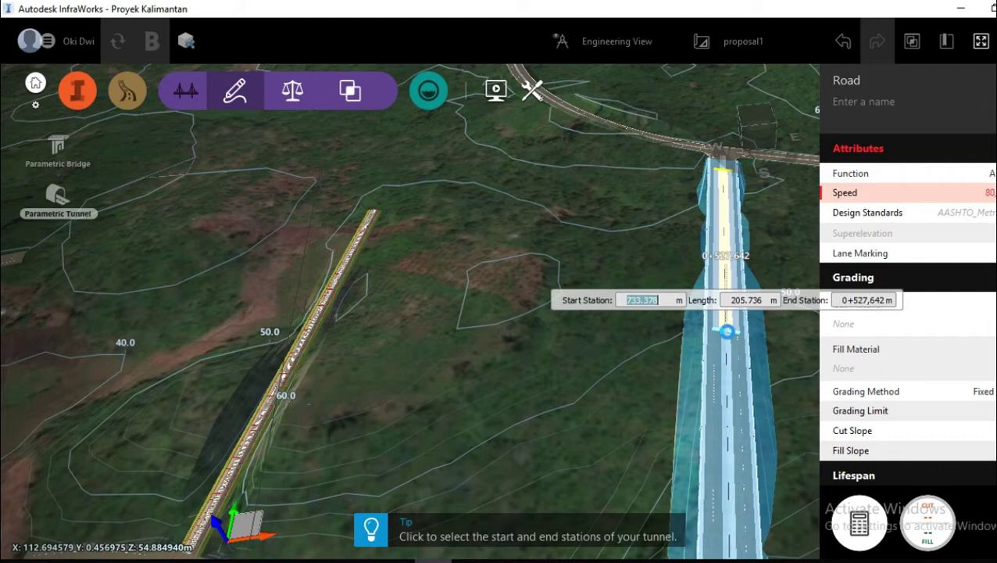
{"action": "key", "text": "Return"}
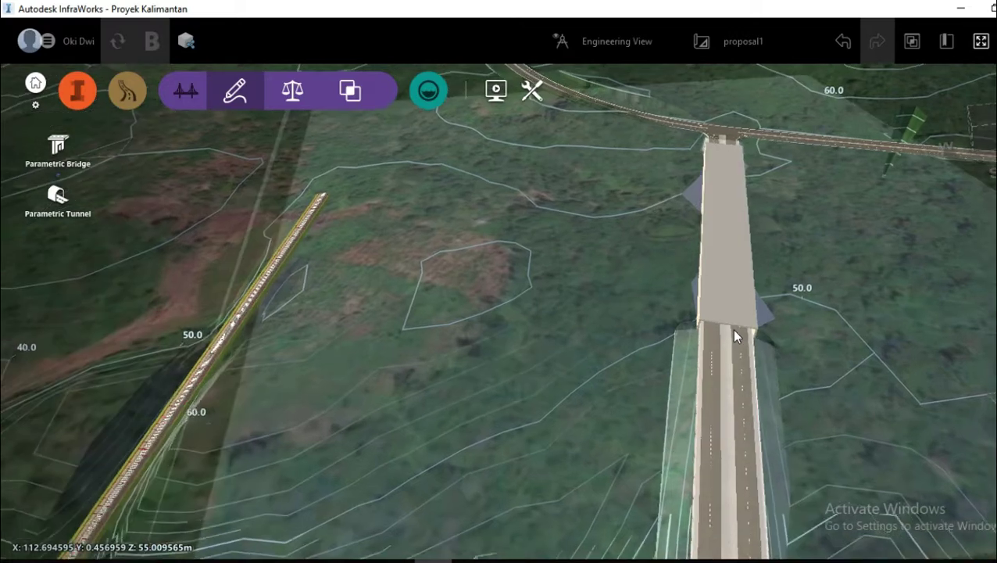
Preview the shape of the tunnel's segment, change its component type from Rectangle to Bored, and deselect the tunnel.
{"action": "middle_click_drag", "start_coordinate": [732, 329], "coordinate": [750, 300]}
{"action": "scroll", "coordinate": [744, 293], "scroll_direction": "up", "scroll_amount": 6}
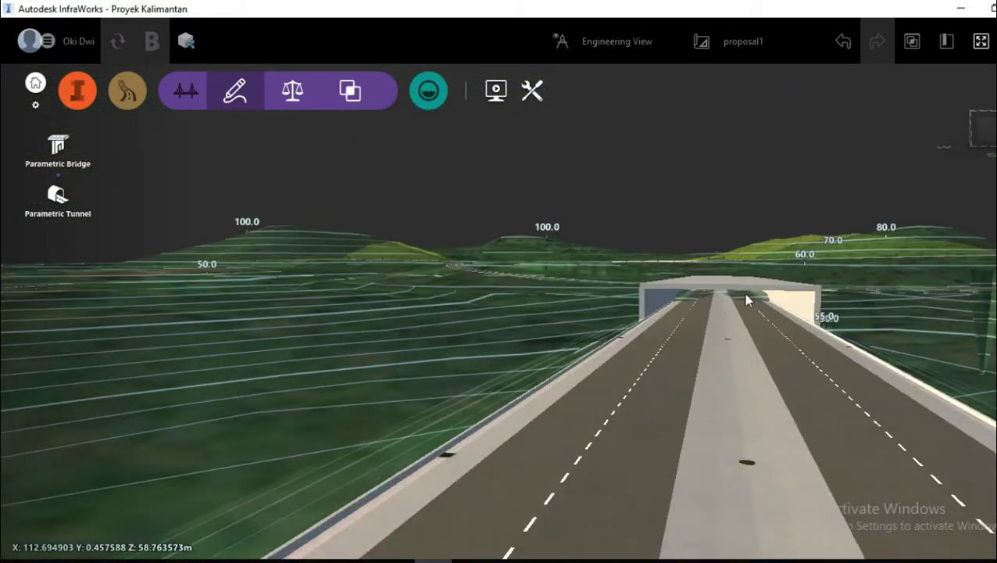
{"action": "middle_click_drag", "start_coordinate": [938, 285], "coordinate": [945, 318]}
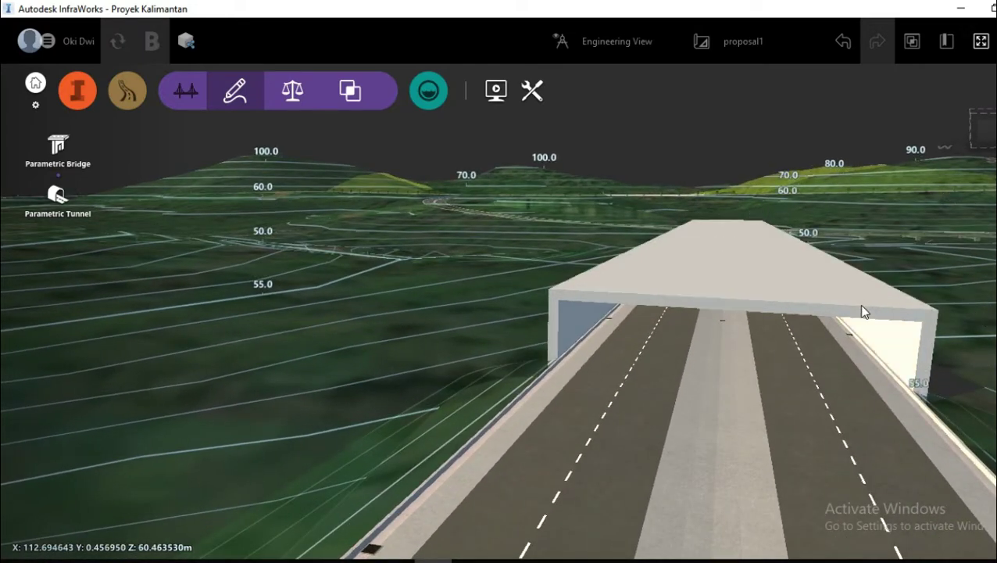
{"action": "left_click", "coordinate": [864, 311]}
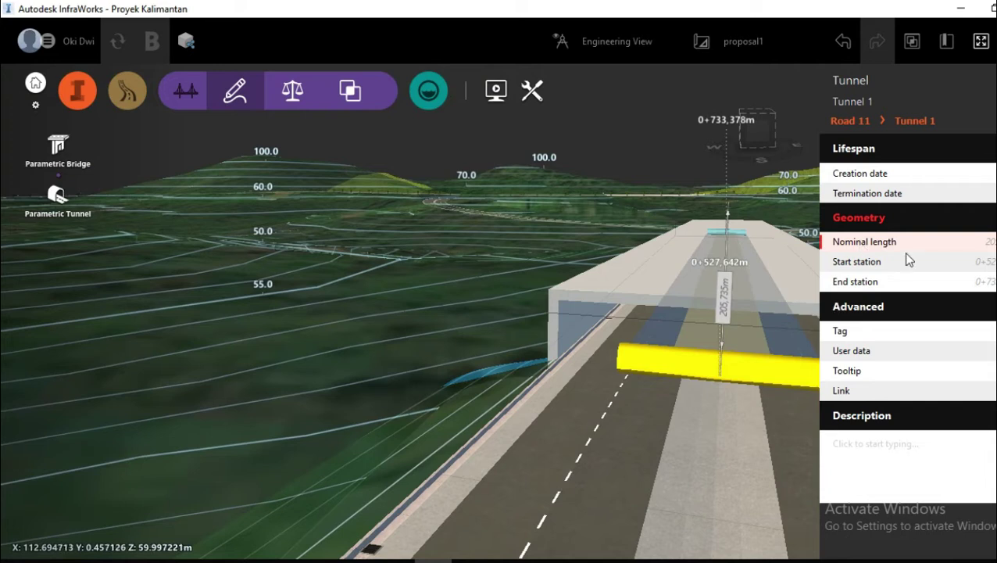
{"action": "left_click", "coordinate": [588, 291]}
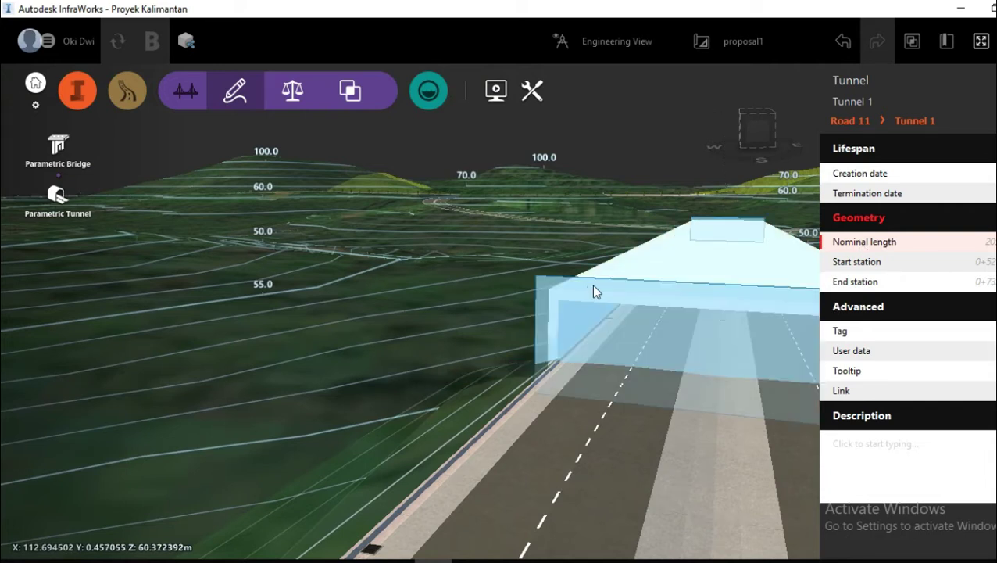
{"action": "left_click", "coordinate": [634, 275]}
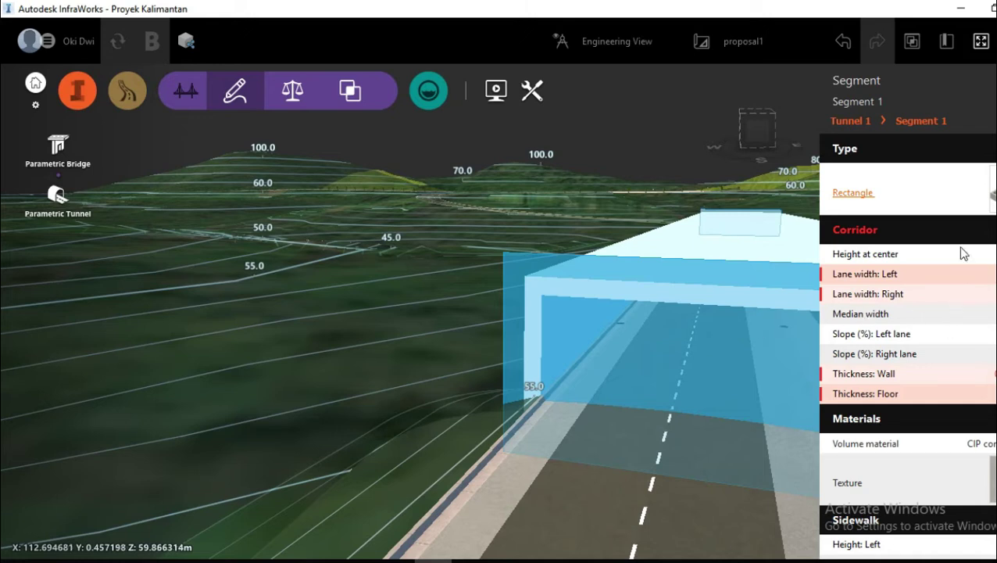
{"action": "left_click", "coordinate": [979, 214]}
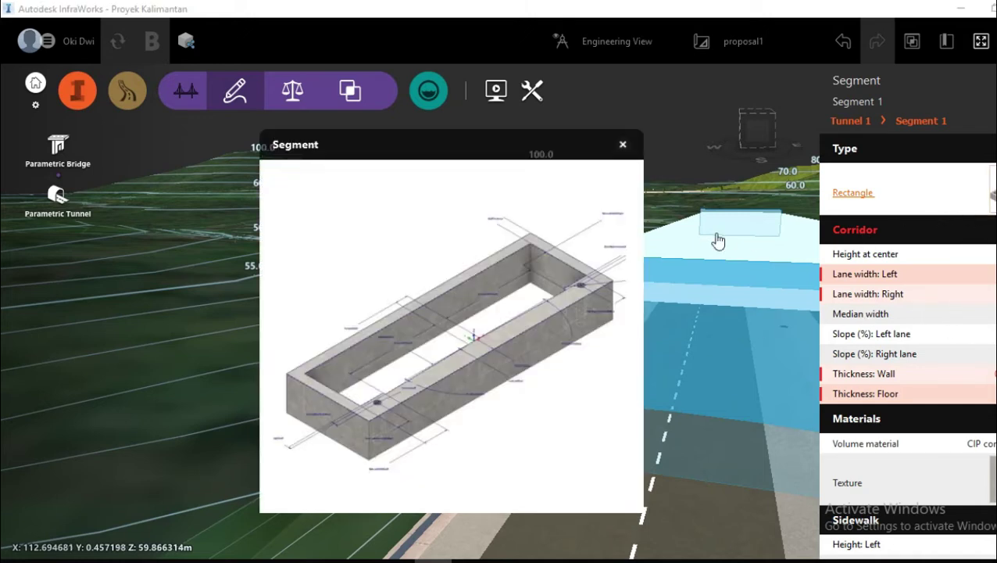
{"action": "left_click", "coordinate": [853, 193]}
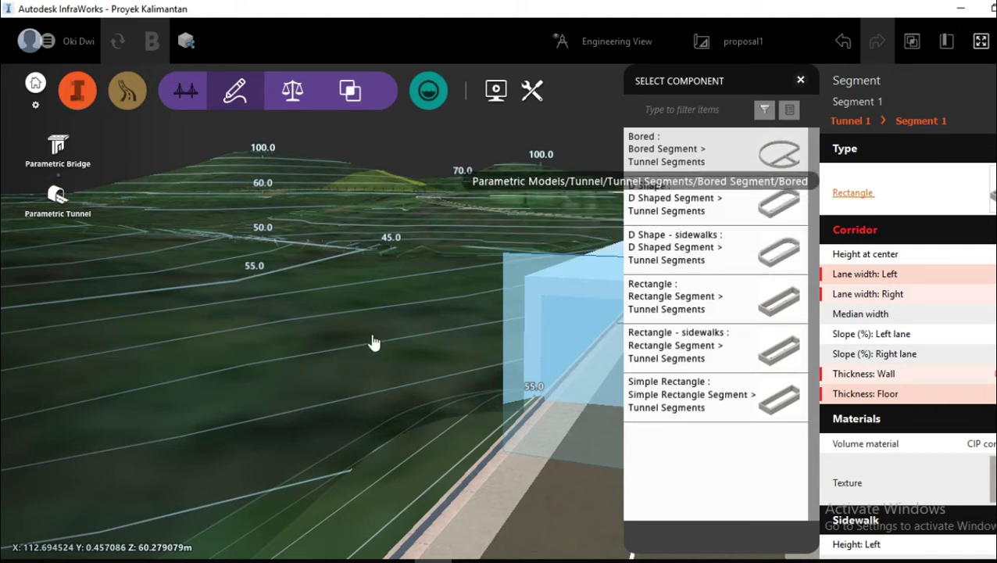
{"action": "left_click", "coordinate": [376, 387]}
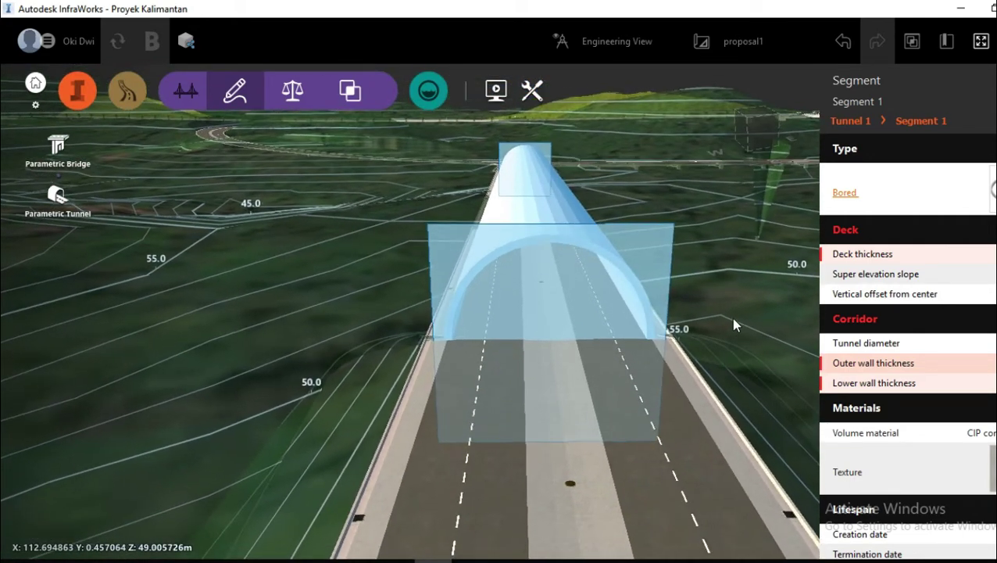
{"action": "left_click", "coordinate": [733, 324]}
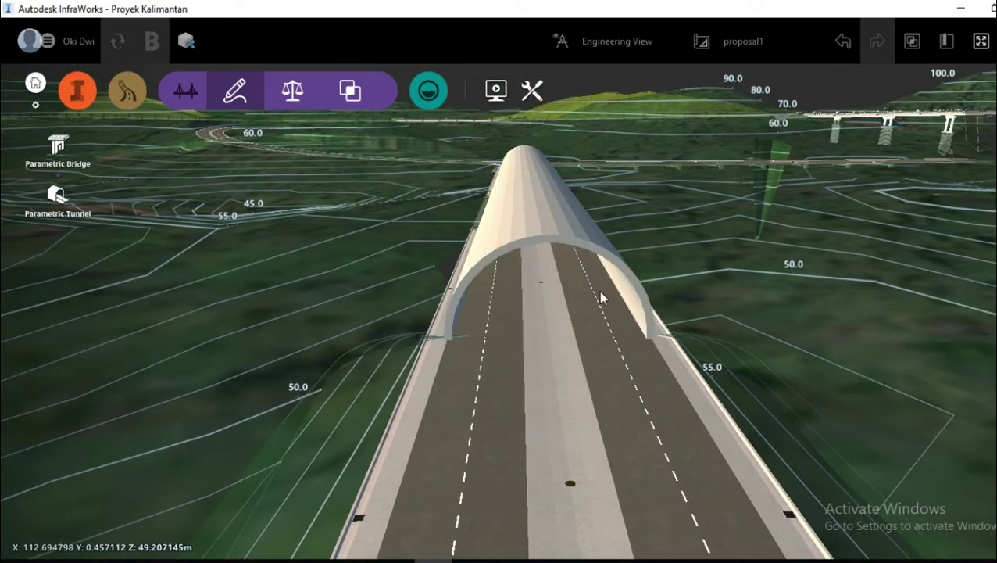
Inspect the bored tunnel's portals, interior and outer shell from road level, from above and from both ends.
{"action": "scroll", "coordinate": [625, 274], "scroll_direction": "up", "scroll_amount": 3}
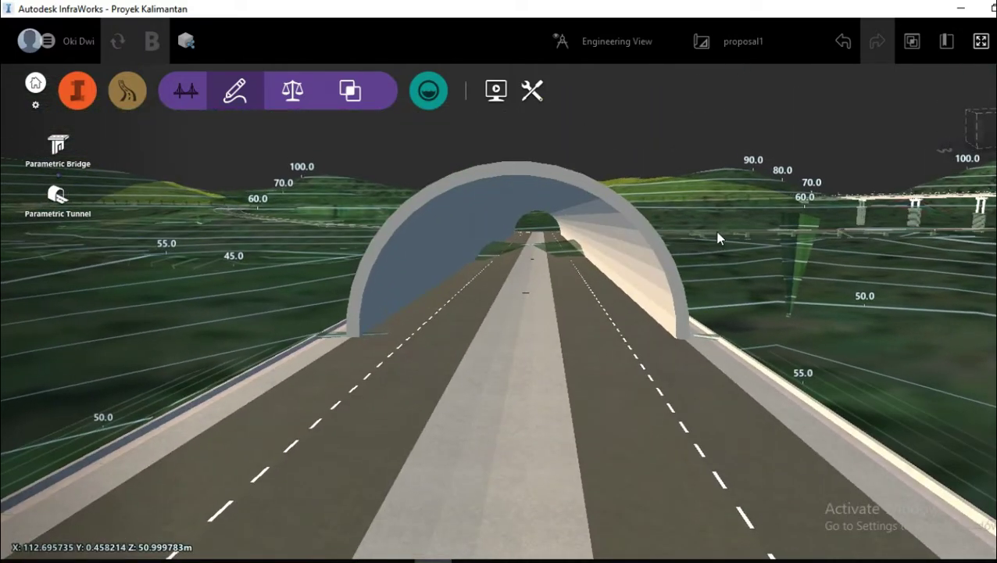
{"action": "middle_click_drag", "start_coordinate": [728, 239], "coordinate": [719, 471]}
{"action": "scroll", "coordinate": [404, 388], "scroll_direction": "down", "scroll_amount": 3}
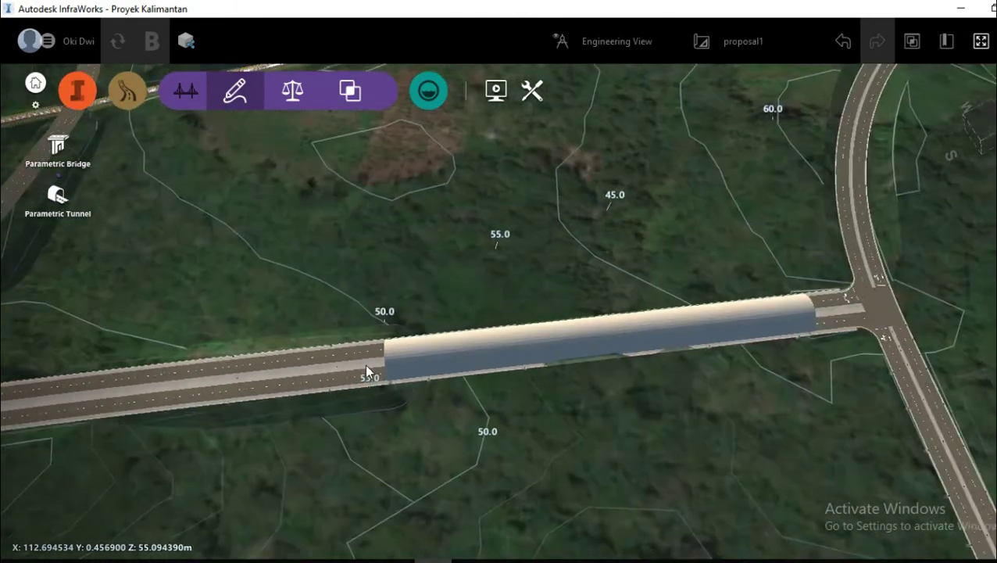
{"action": "middle_click_drag", "start_coordinate": [372, 372], "coordinate": [473, 375]}
{"action": "scroll", "coordinate": [473, 375], "scroll_direction": "up", "scroll_amount": 5}
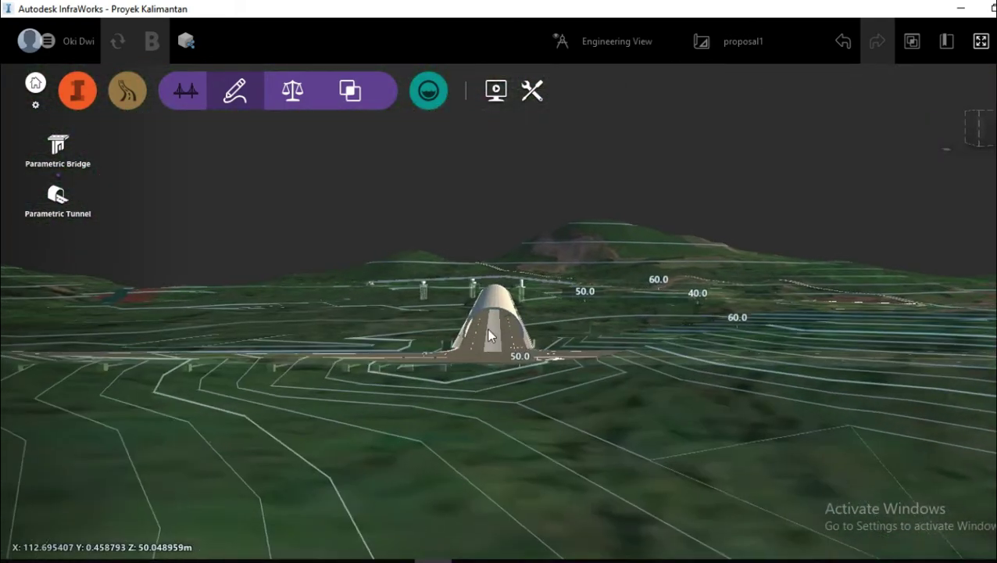
{"action": "middle_click_drag", "start_coordinate": [610, 346], "coordinate": [469, 303]}
{"action": "scroll", "coordinate": [459, 301], "scroll_direction": "up", "scroll_amount": 3}
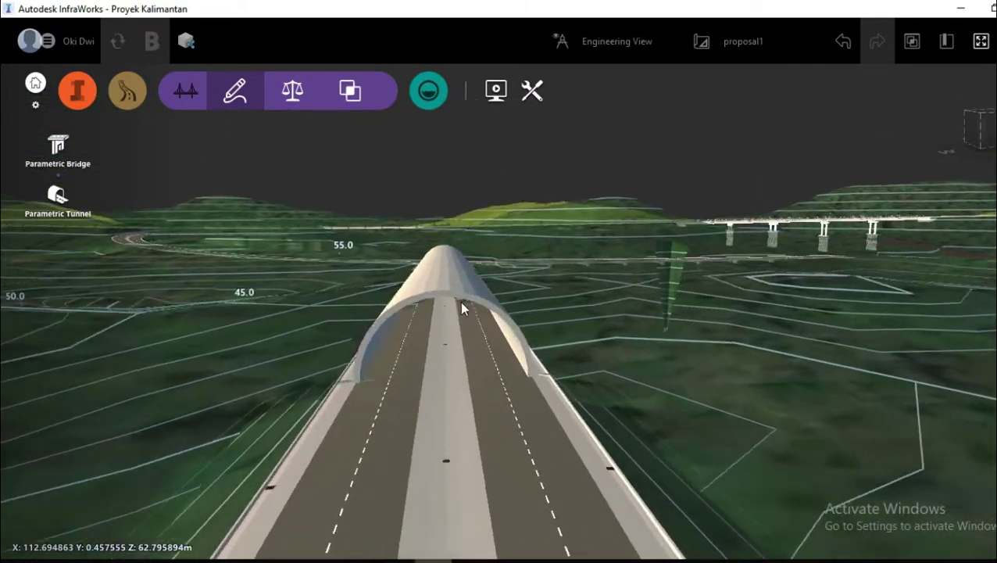
{"action": "scroll", "coordinate": [617, 334], "scroll_direction": "up", "scroll_amount": 3}
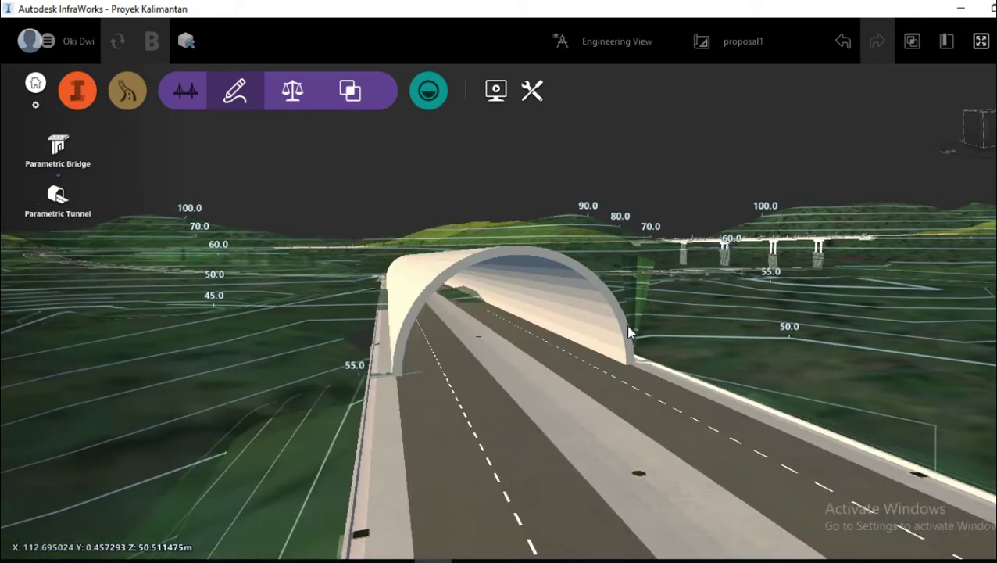